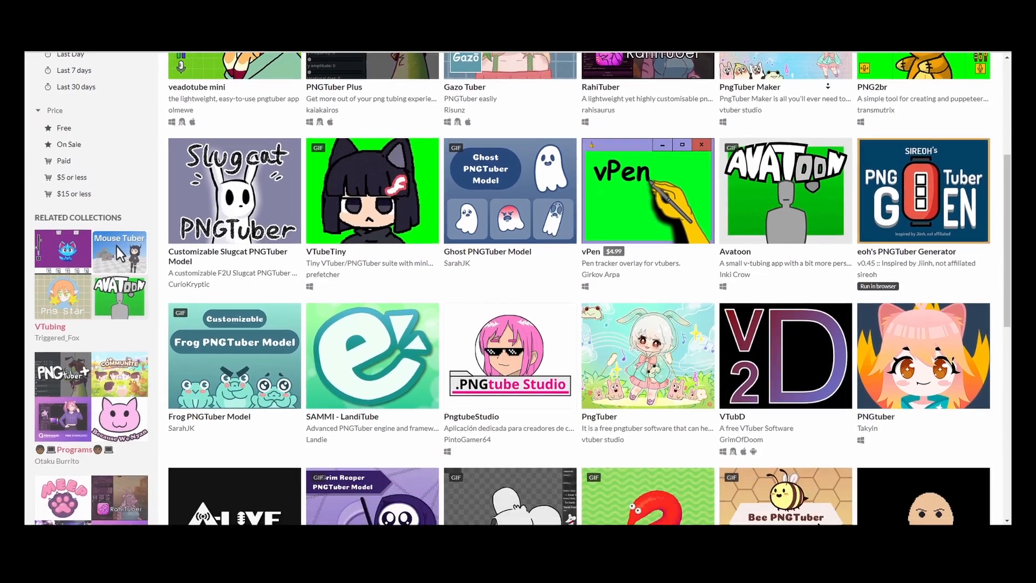
scroll(832, 82, "down", 5)
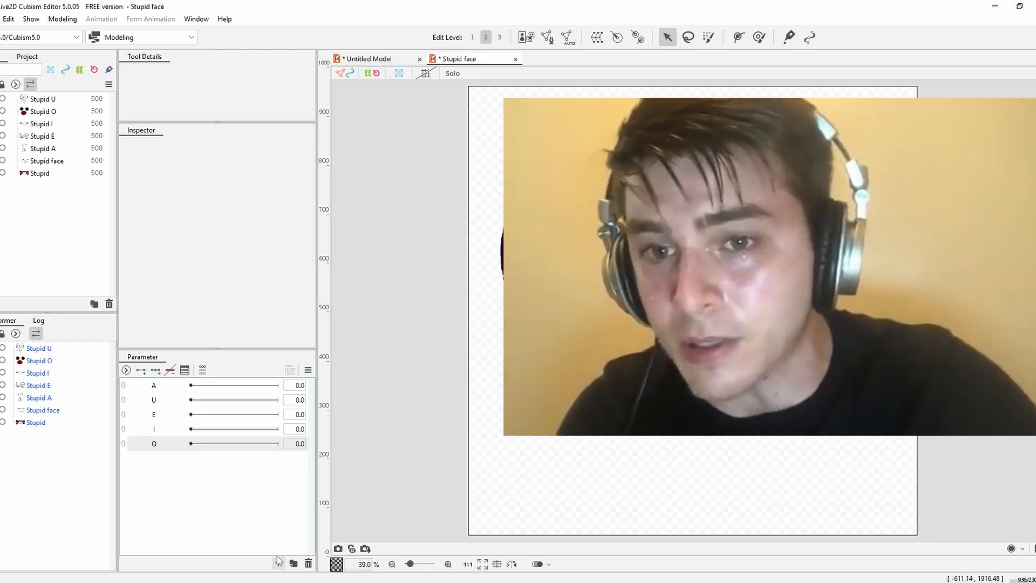
left_click(278, 563)
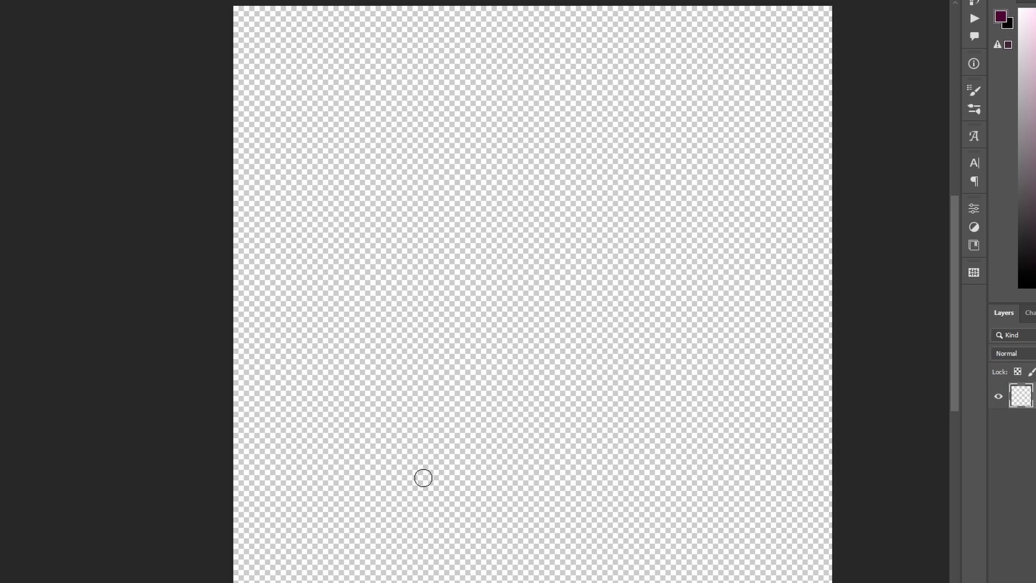
Draw a face with a mouth shaped like the letter A, two tall narrow eyes and eye detail in dark purple brush strokes.
mouse_move(411, 494)
left_mouse_down()
mouse_move(425, 429)
mouse_move(536, 258)
mouse_move(594, 375)
mouse_move(627, 504)
left_mouse_up()
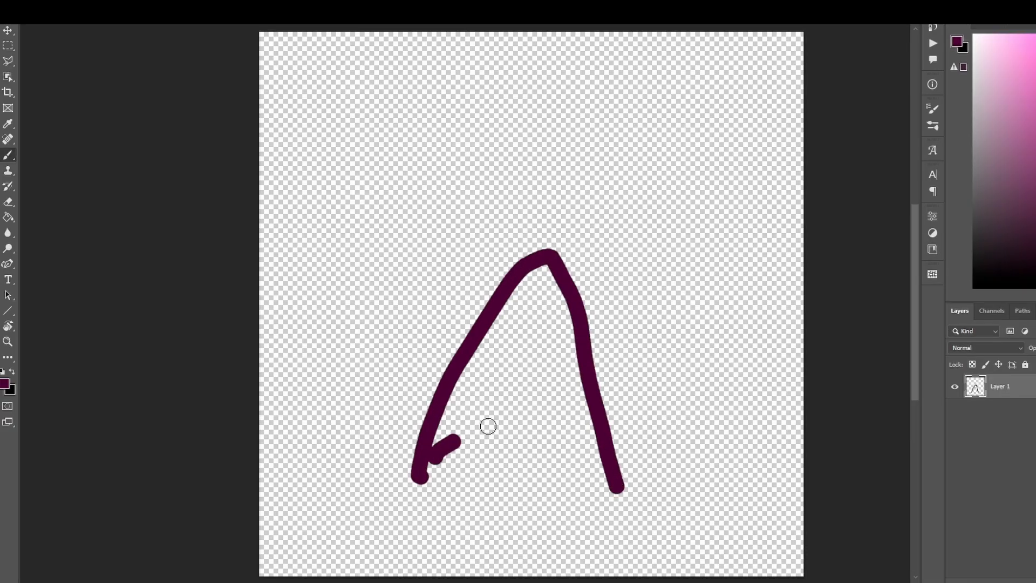
left_click_drag(488, 426, 603, 446)
mouse_move(400, 72)
left_mouse_down()
mouse_move(398, 232)
mouse_move(474, 161)
mouse_move(453, 47)
left_mouse_up()
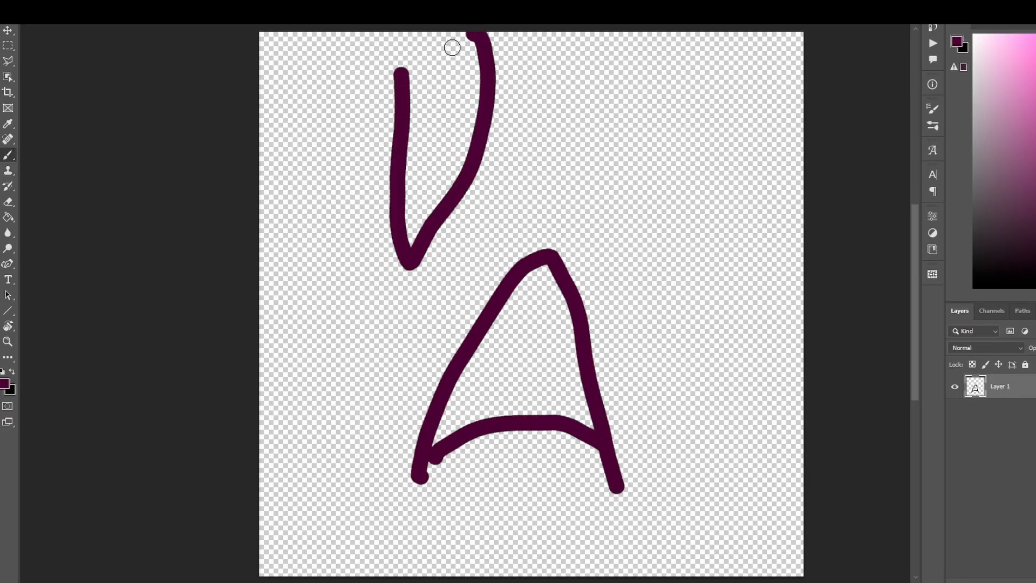
mouse_move(566, 106)
left_mouse_down()
mouse_move(626, 255)
mouse_move(584, 87)
mouse_move(587, 126)
left_mouse_up()
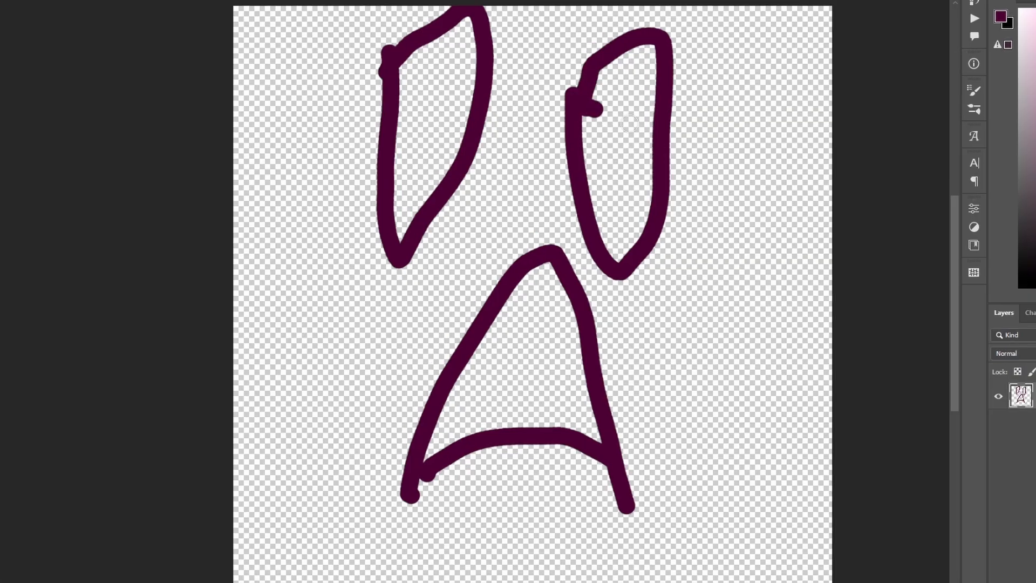
mouse_move(422, 54)
left_mouse_down()
mouse_move(478, 111)
mouse_move(499, 79)
left_mouse_up()
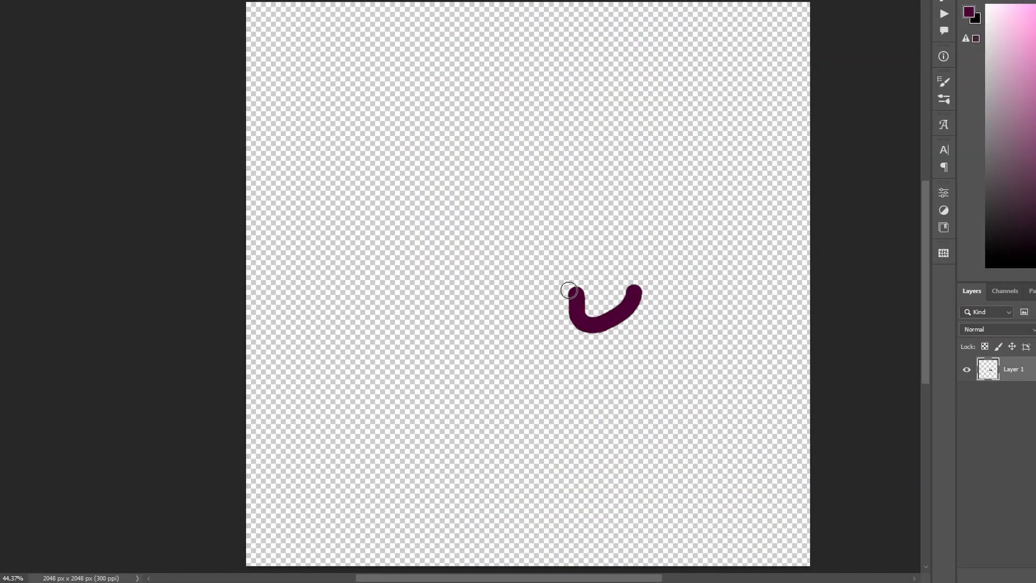
On a cleared canvas, draw the U face with a small U-shaped mouth inside puckered lips, crease lines and two almond eyes with curved irises.
left_click_drag(589, 263, 593, 267)
mouse_move(607, 269)
left_mouse_down()
mouse_move(662, 291)
mouse_move(642, 336)
mouse_move(560, 337)
left_mouse_up()
left_click_drag(619, 384, 635, 476)
left_click_drag(535, 304, 473, 364)
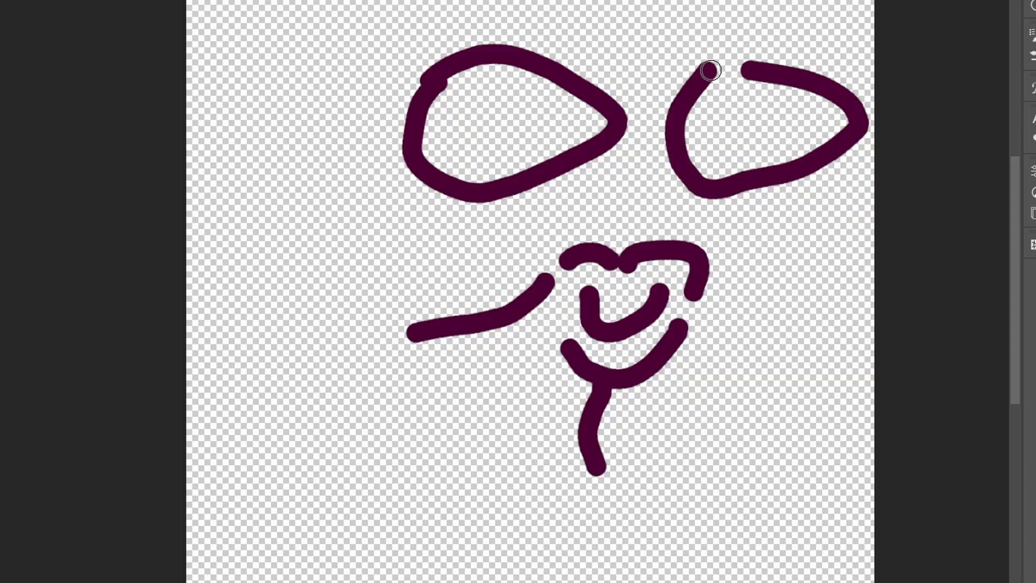
left_click_drag(756, 109, 768, 149)
mouse_move(564, 92)
left_mouse_down()
mouse_move(538, 84)
mouse_move(520, 173)
left_mouse_up()
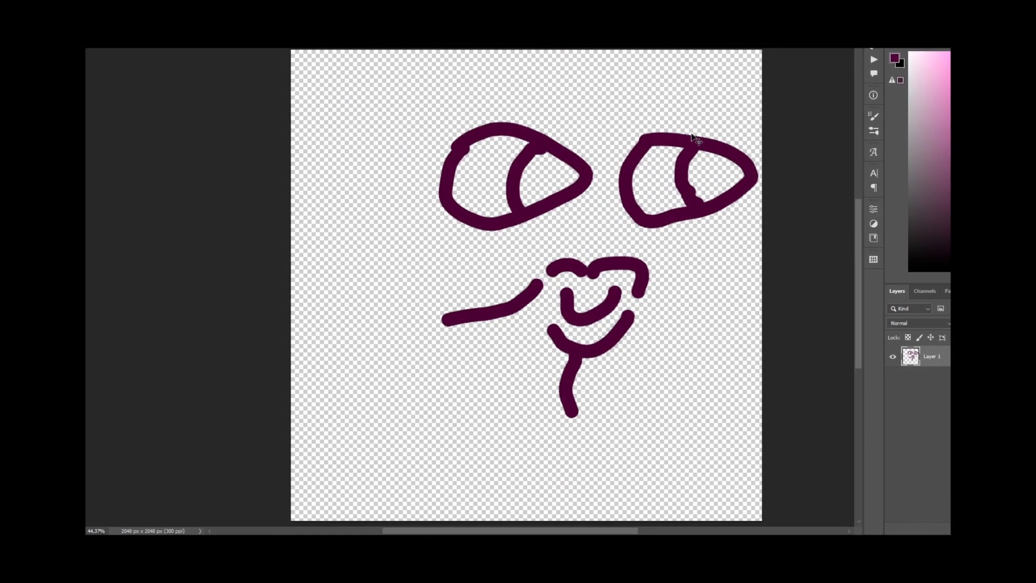
On a cleared canvas, draw the O face with a large round mouth and two round eyes with curved irises.
mouse_move(485, 298)
left_mouse_down()
mouse_move(455, 372)
mouse_move(650, 292)
mouse_move(471, 306)
left_mouse_up()
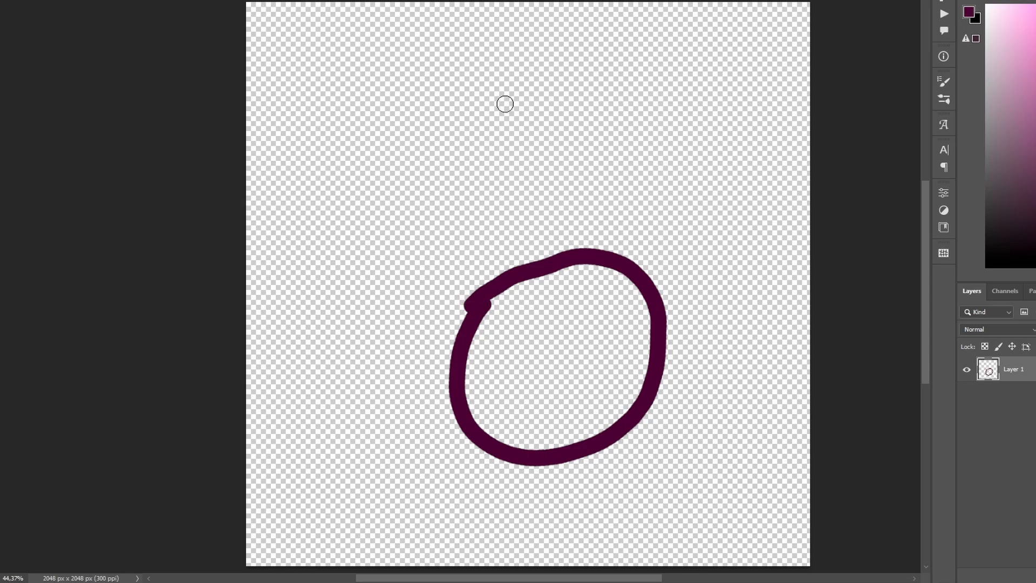
mouse_move(439, 95)
left_mouse_down()
mouse_move(531, 127)
mouse_move(451, 98)
left_mouse_up()
left_click_drag(696, 85, 675, 170)
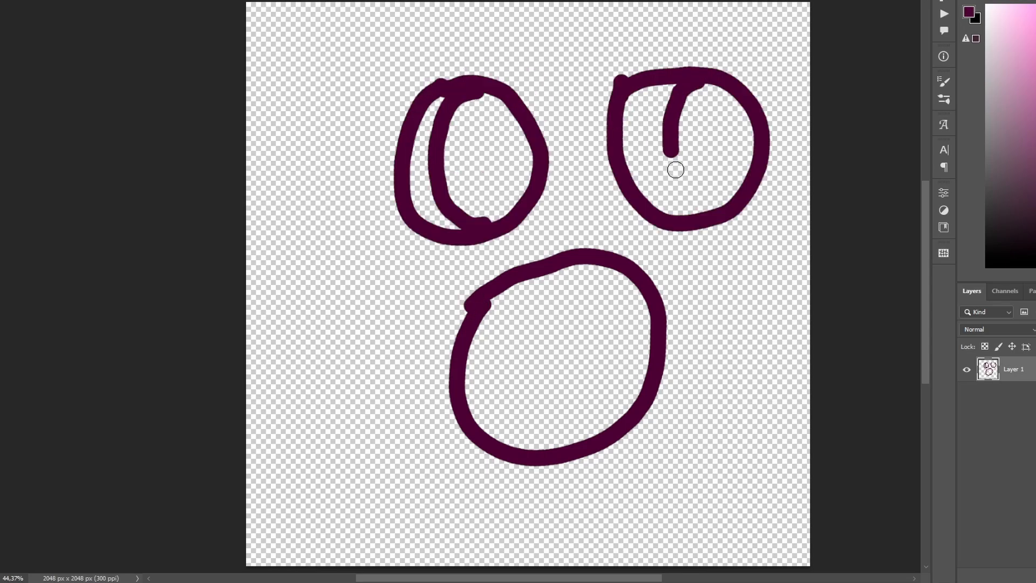
On a cleared canvas, draw the E face with an hourglass mouth crossed by a line with forked ends, and two boxy eyes with curved irises.
mouse_move(617, 310)
left_mouse_down()
mouse_move(435, 324)
mouse_move(476, 435)
mouse_move(637, 441)
left_mouse_up()
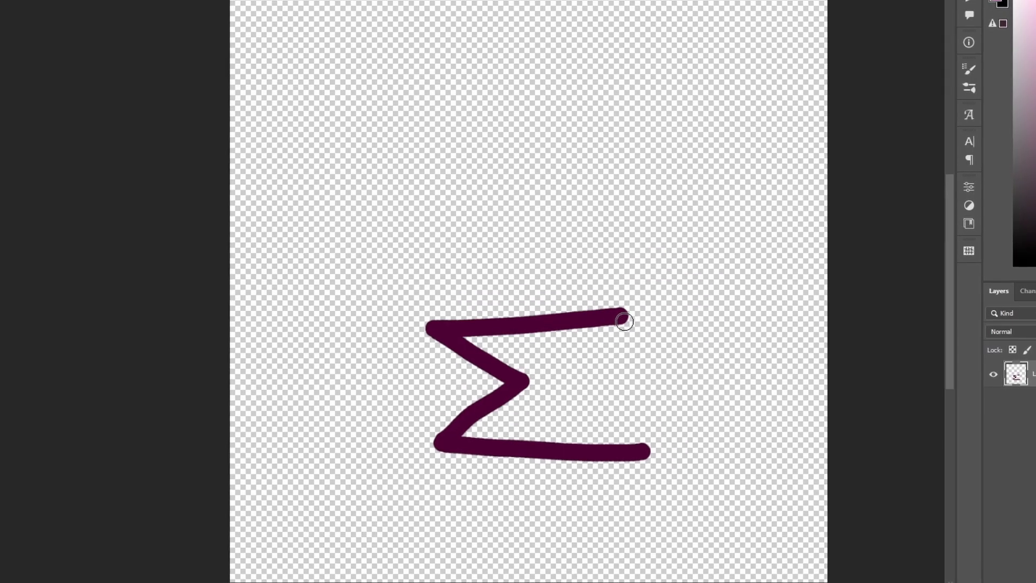
mouse_move(617, 317)
left_mouse_down()
mouse_move(578, 374)
mouse_move(633, 437)
left_mouse_up()
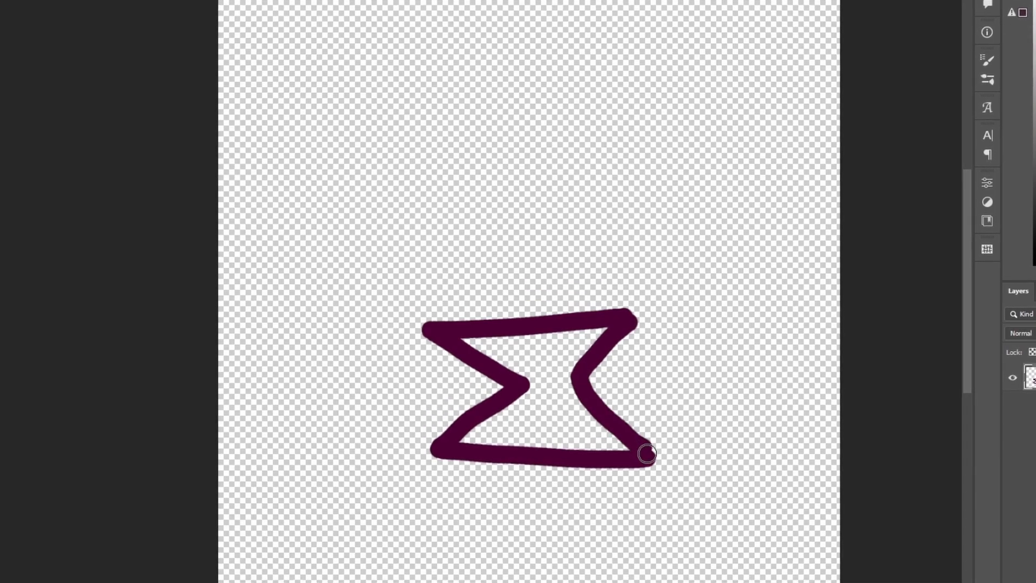
mouse_move(441, 136)
left_mouse_down()
mouse_move(471, 195)
mouse_move(296, 153)
mouse_move(489, 141)
left_mouse_up()
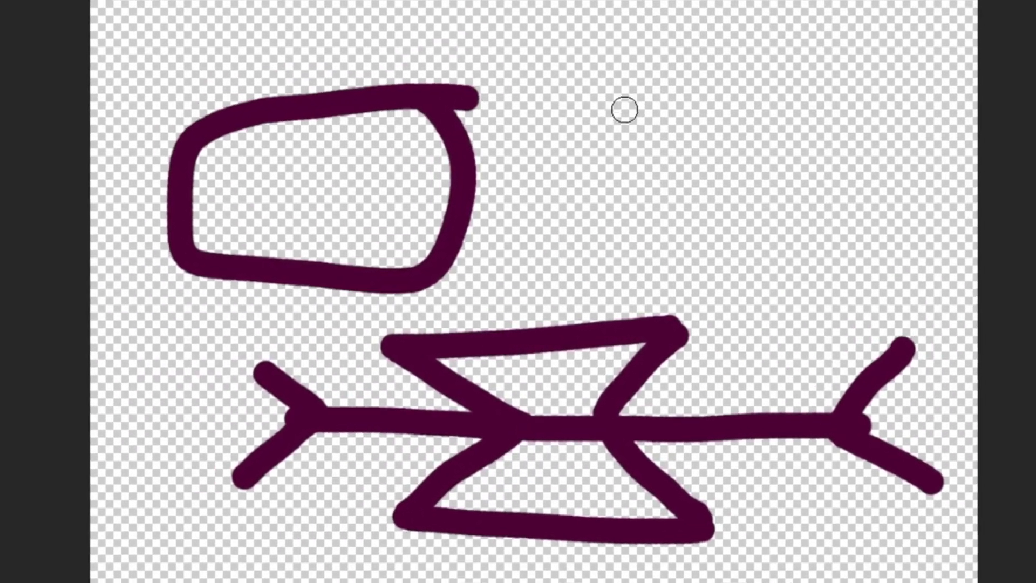
left_click_drag(600, 139, 836, 203)
mouse_move(953, 144)
left_mouse_down()
mouse_move(751, 87)
mouse_move(637, 113)
left_mouse_up()
left_click_drag(792, 102, 776, 213)
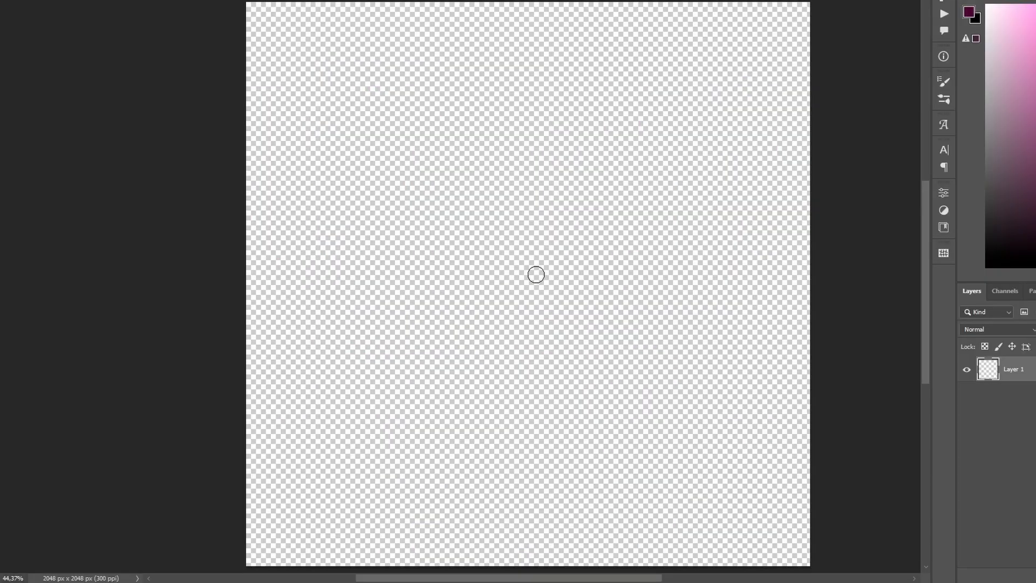
On a cleared canvas, draw a capital I as two horizontal bars joined by a vertical stroke.
left_click_drag(436, 294, 667, 291)
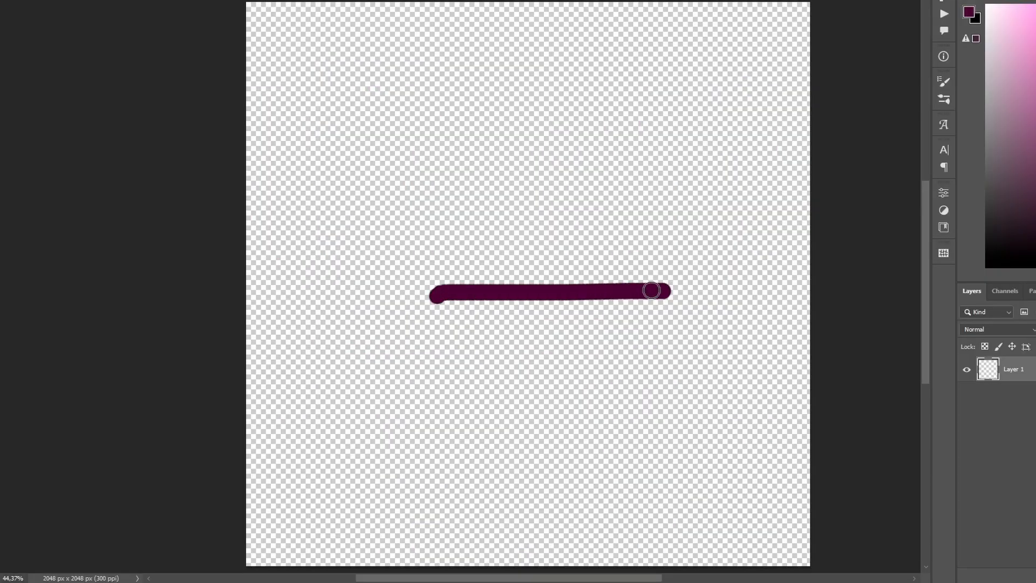
left_click_drag(553, 301, 546, 440)
left_click_drag(451, 450, 726, 457)
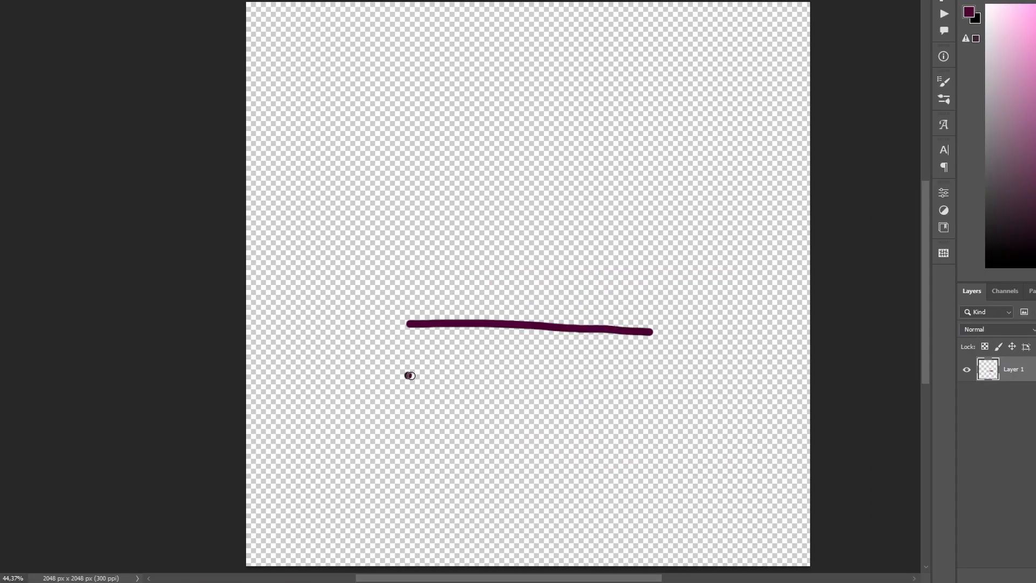
Draw the I face with a wide flat mouth split by a centre line, forked cheek creases and two narrow oval eyes.
left_click_drag(407, 376, 646, 377)
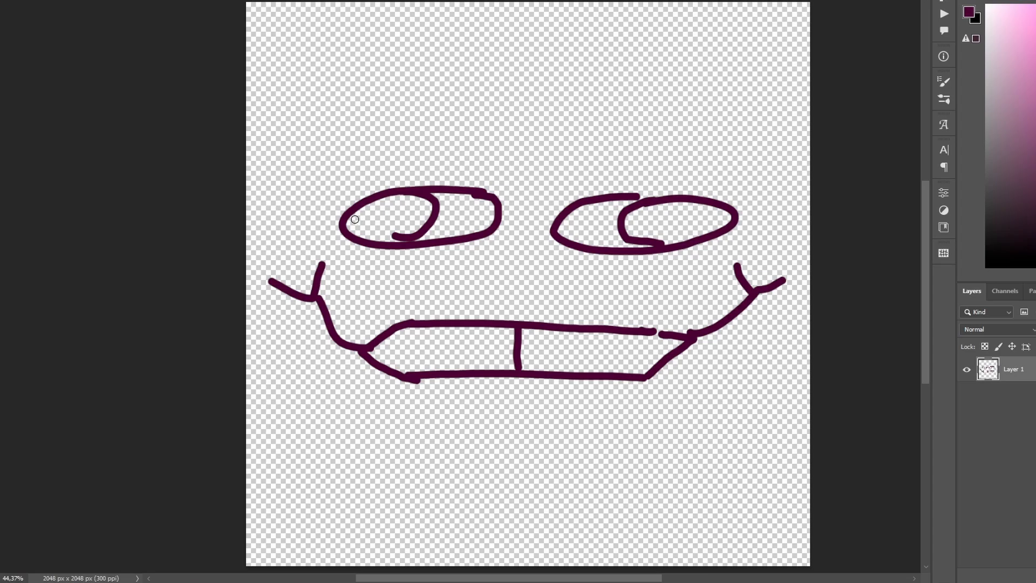
left_click_drag(355, 219, 380, 216)
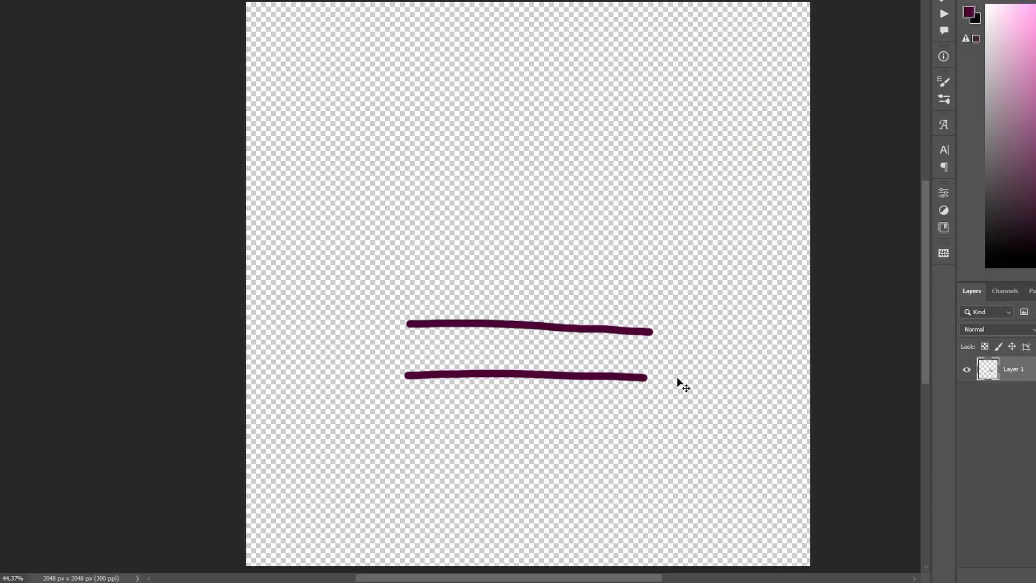
Undo the flat mouth line and draw a face with a wide curved smile, forked cheeks, two boxy eyes with dot pupils and arched eyebrows.
key("ctrl+z")
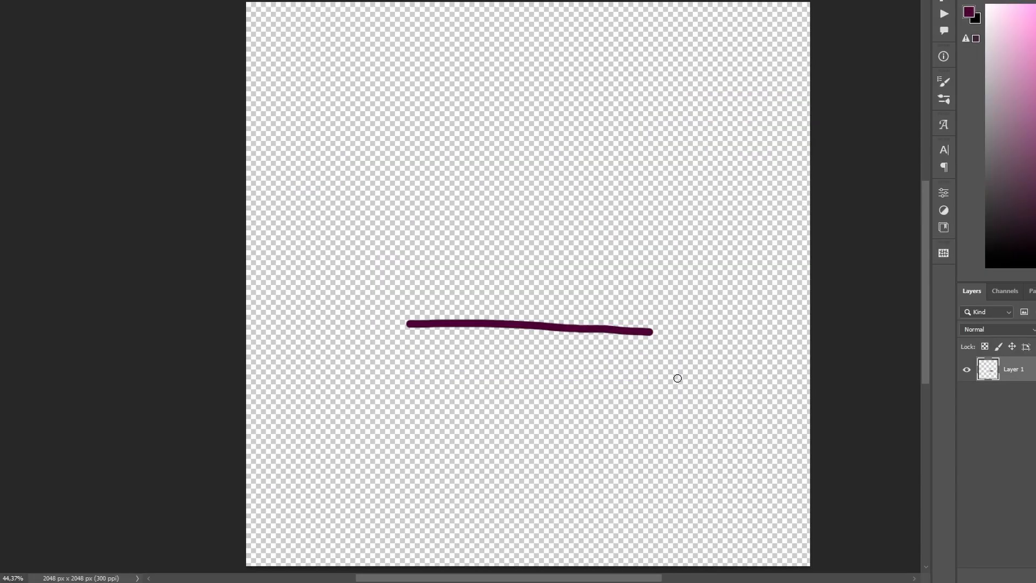
key("ctrl+z")
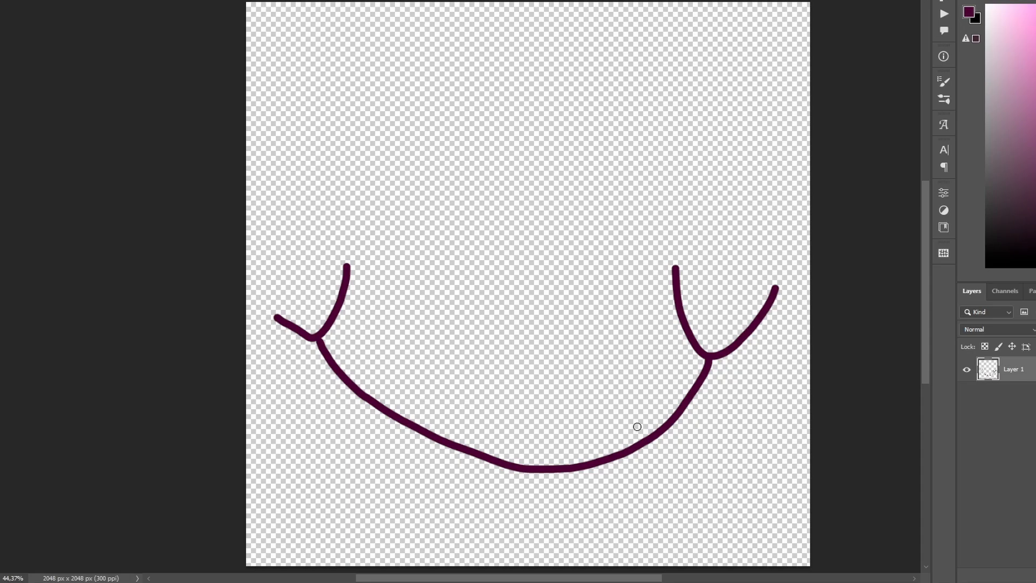
left_click_drag(316, 142, 300, 145)
left_click_drag(570, 159, 647, 236)
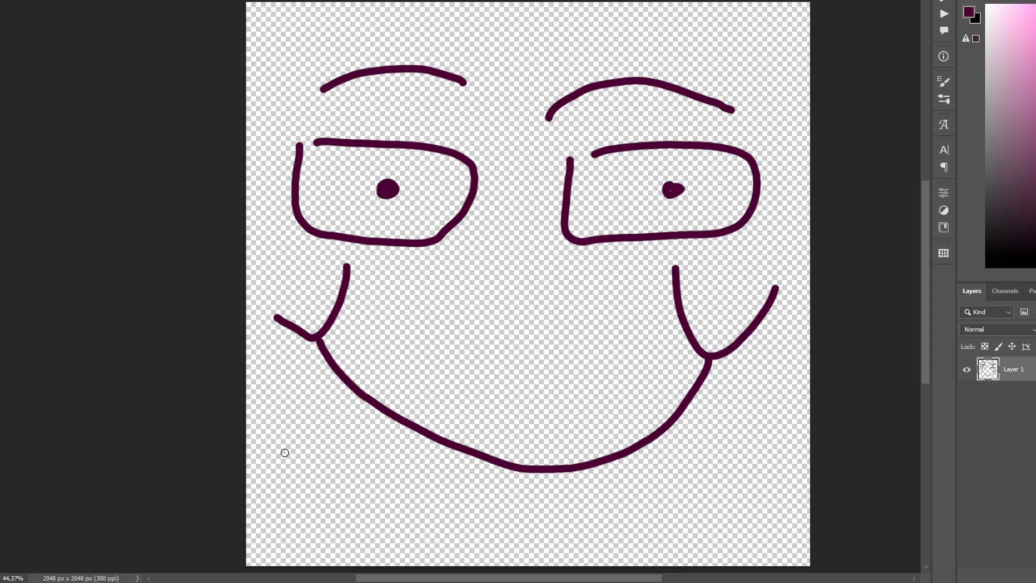
left_click_drag(505, 43, 598, 40)
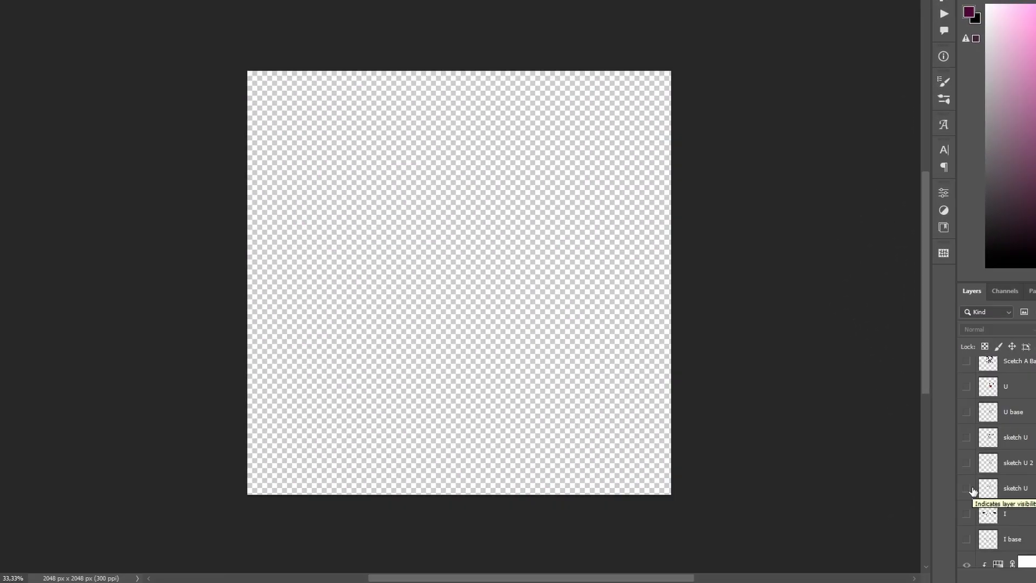
Show the lowest sketch U layer to examine it up close, and swap its visibility for the sketch U 2 layer.
left_click(966, 489)
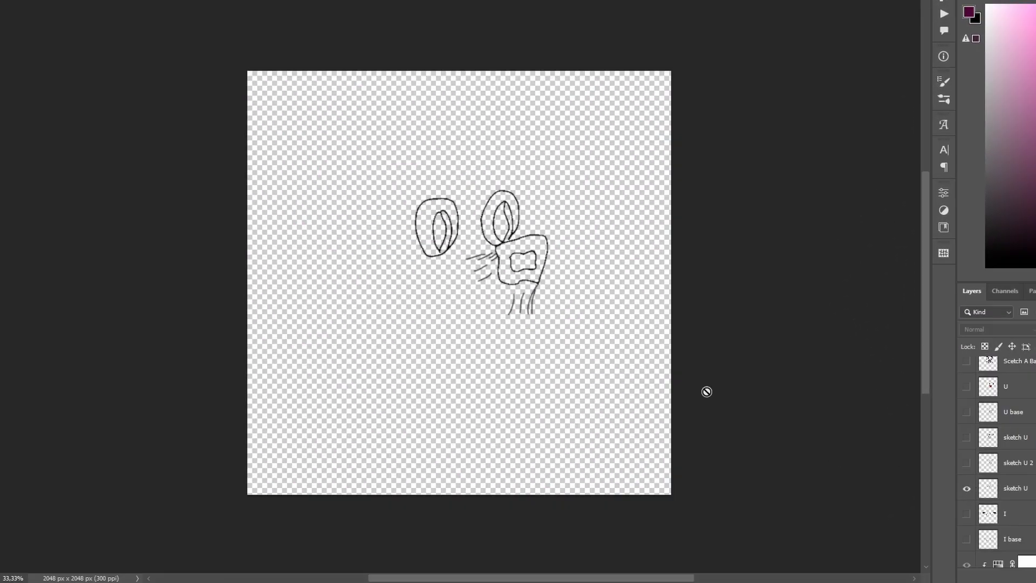
scroll(520, 234, "up", 3)
scroll(508, 296, "left", 3)
scroll(542, 292, "up", 4)
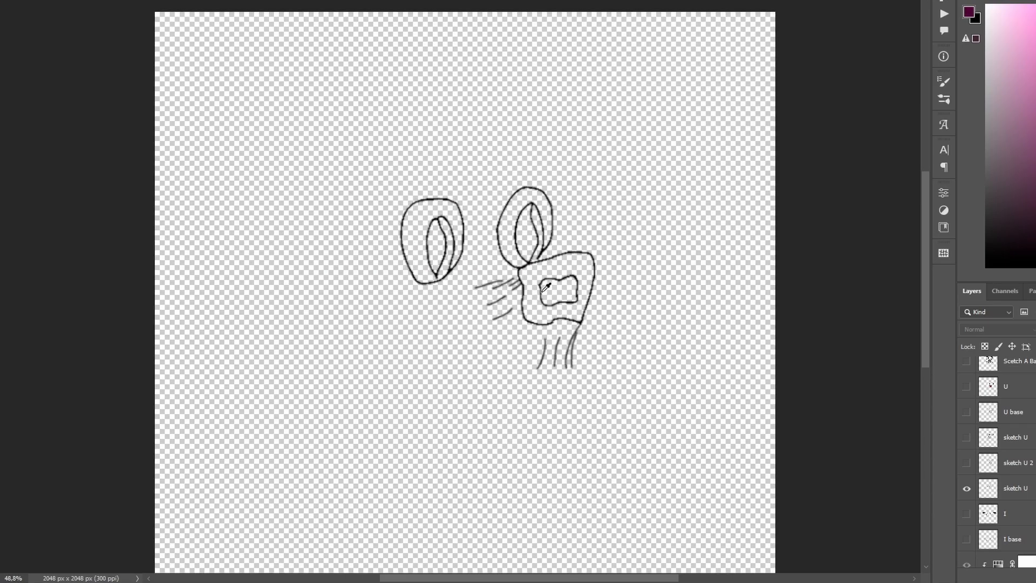
left_click(966, 462)
left_click(966, 488)
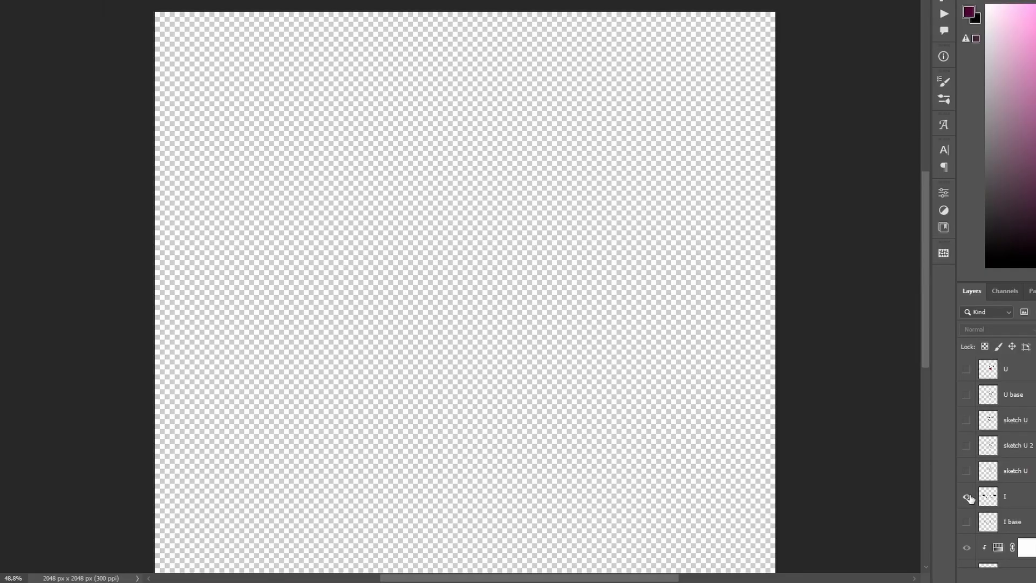
Show the finished I layer, hide it again and show the U layer to compare the inked expressions.
left_click(966, 494)
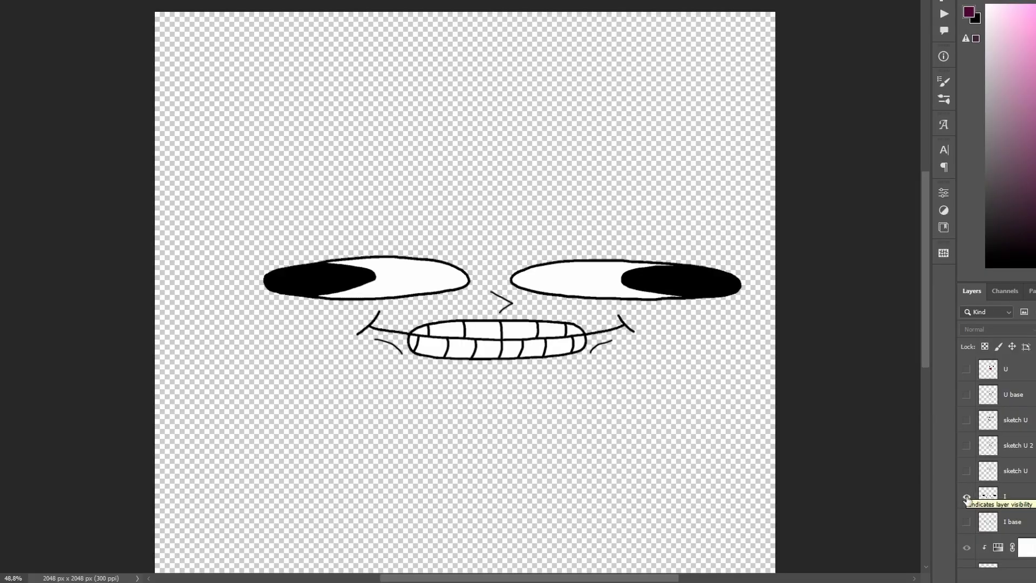
left_click(967, 497)
left_click(965, 369)
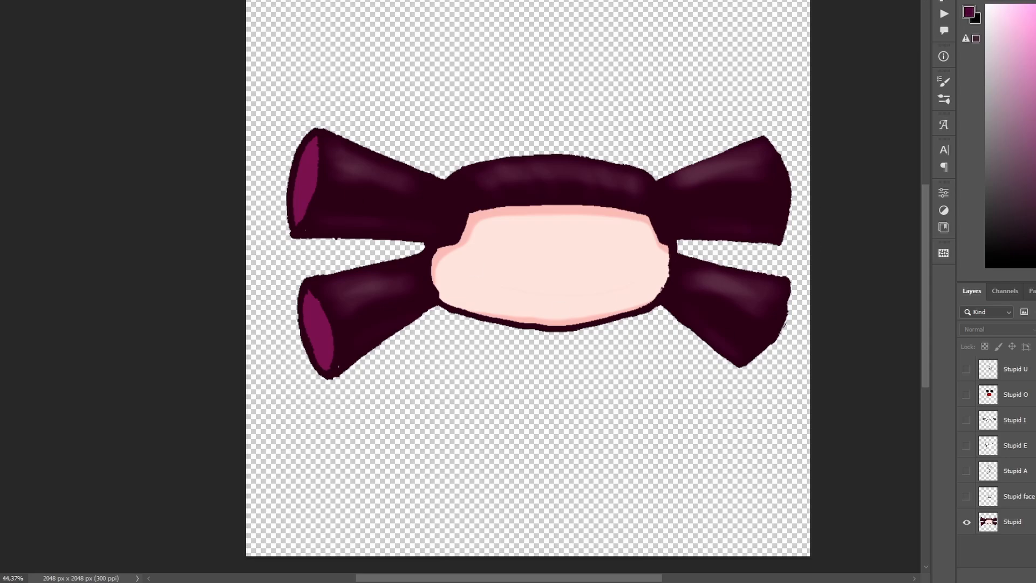
Show the Stupid face layer over the Stupid base head.
left_click(966, 496)
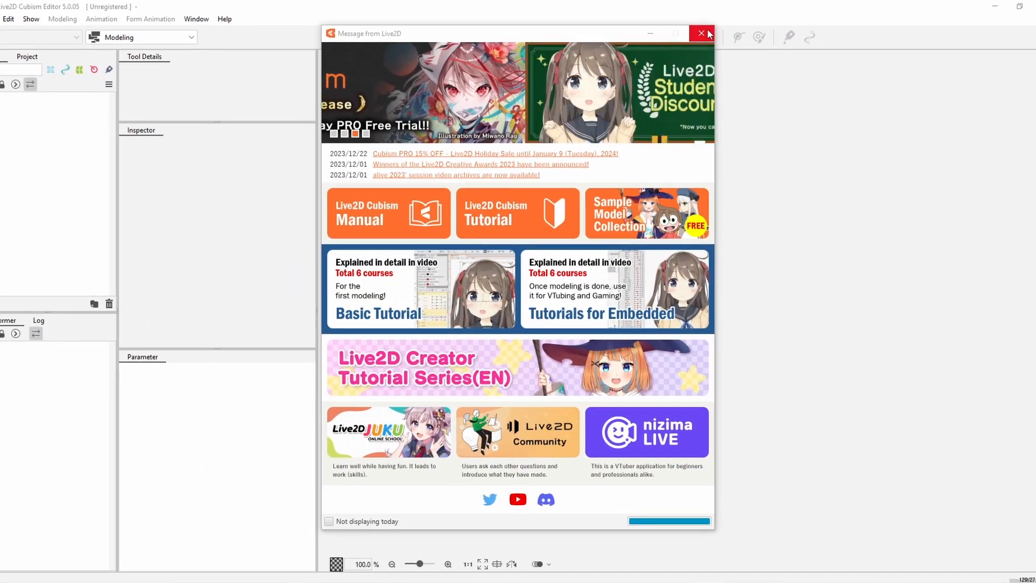
Switch to Live2D Cubism Editor, start it as the FREE version and accept the welcome notice.
left_click(705, 34)
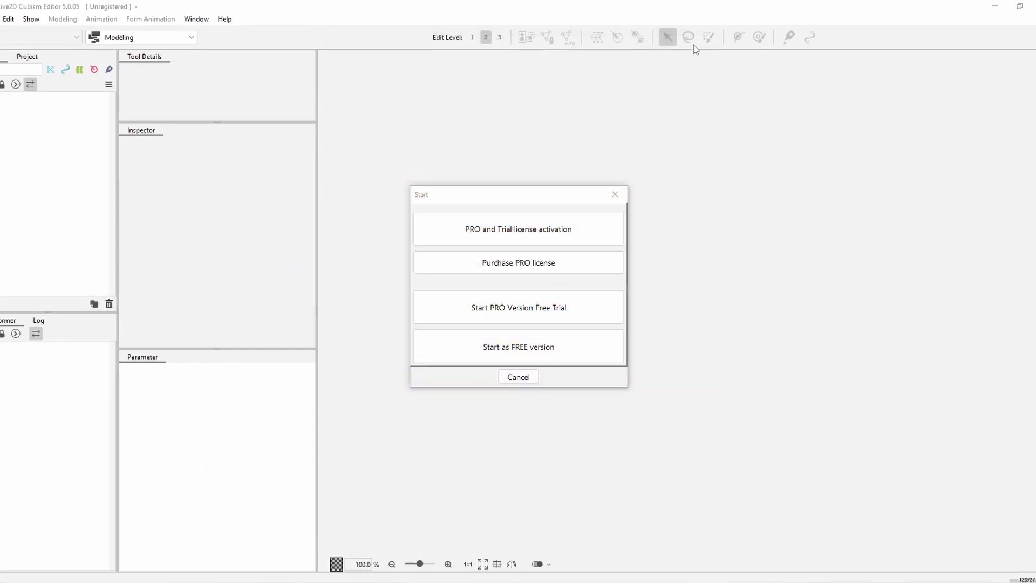
left_click(604, 356)
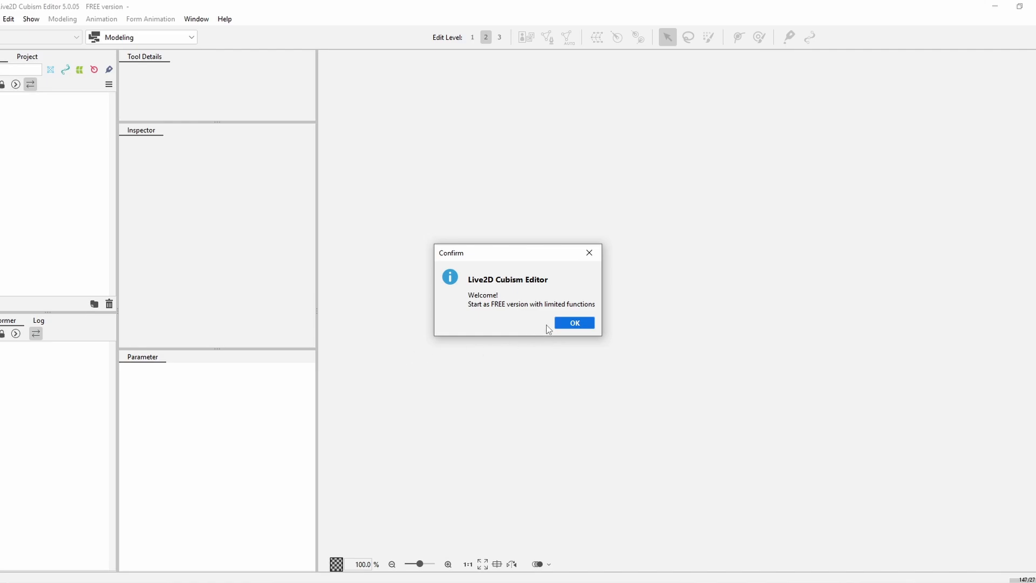
left_click(562, 323)
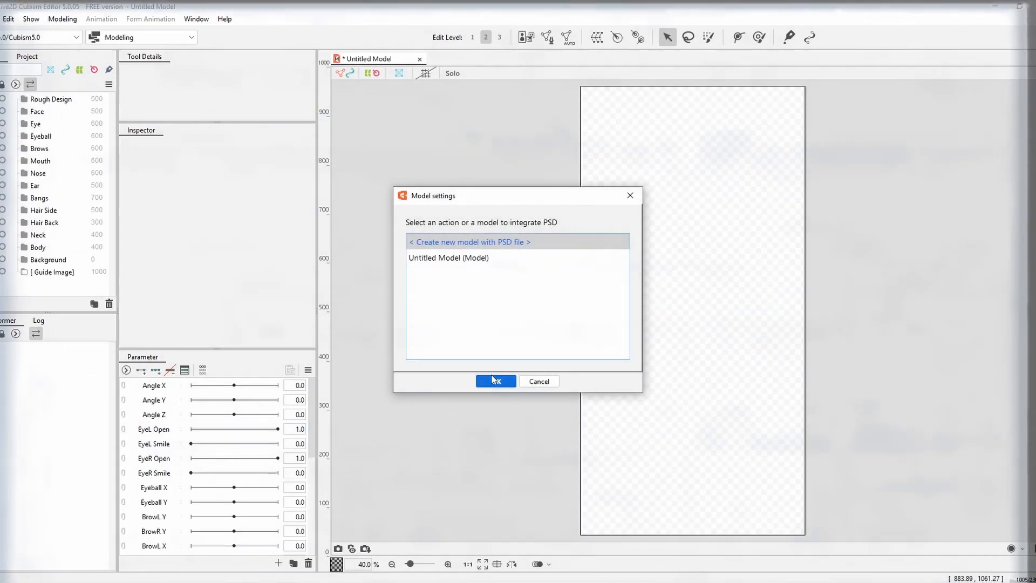
left_click(493, 380)
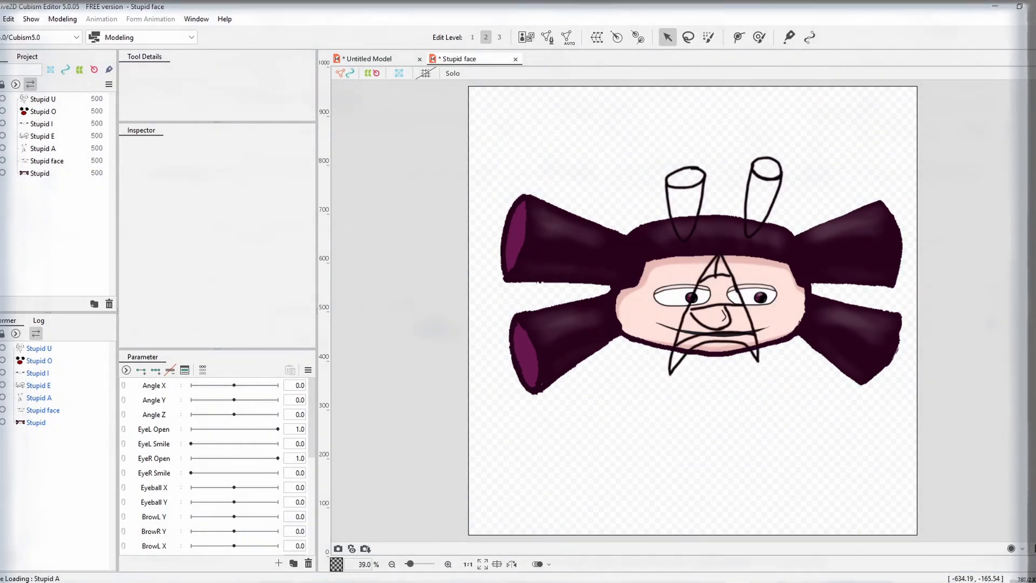
Delete all the default parameters, from Angle X to Hair Move Back, from the Stupid face model and confirm the deletion.
right_click(161, 407)
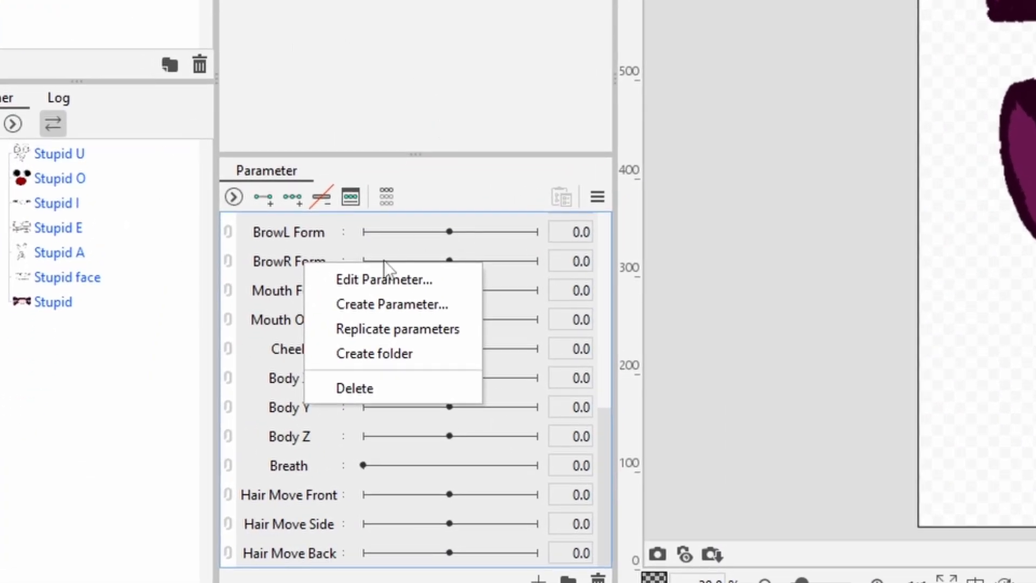
left_click(351, 387)
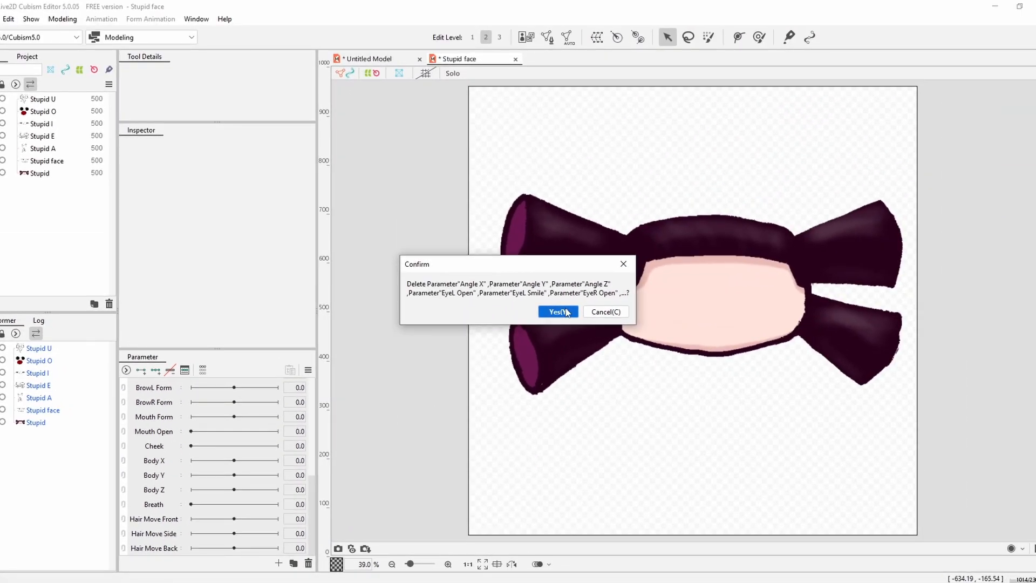
left_click(559, 311)
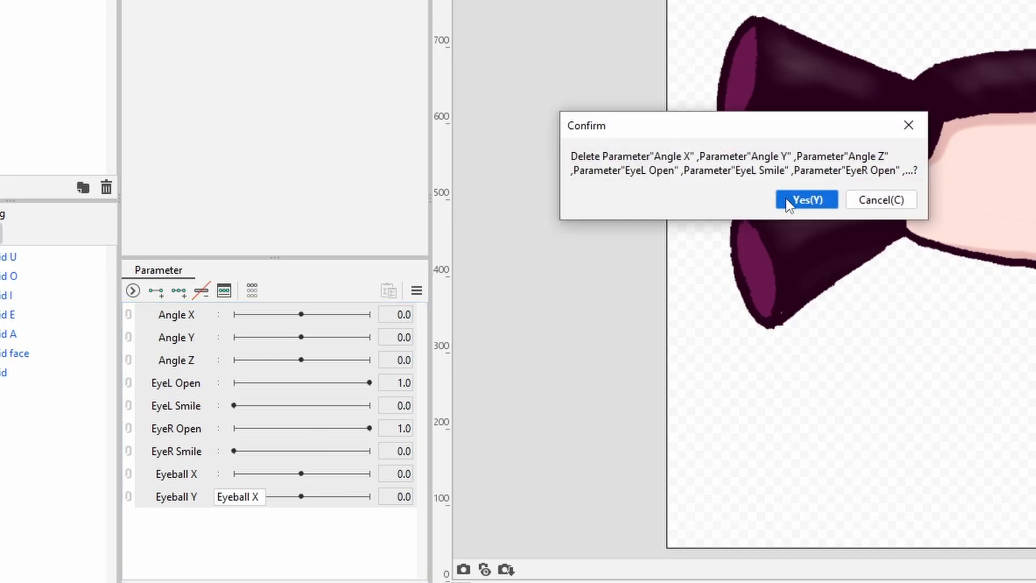
Clear the remaining default parameters and add a new parameter named A.
left_click(790, 204)
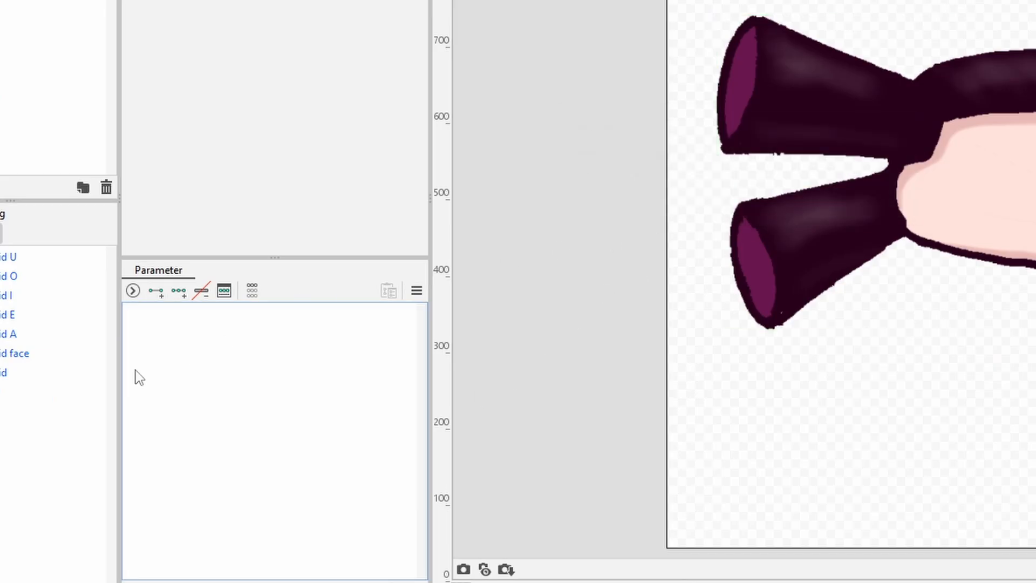
left_click(298, 542)
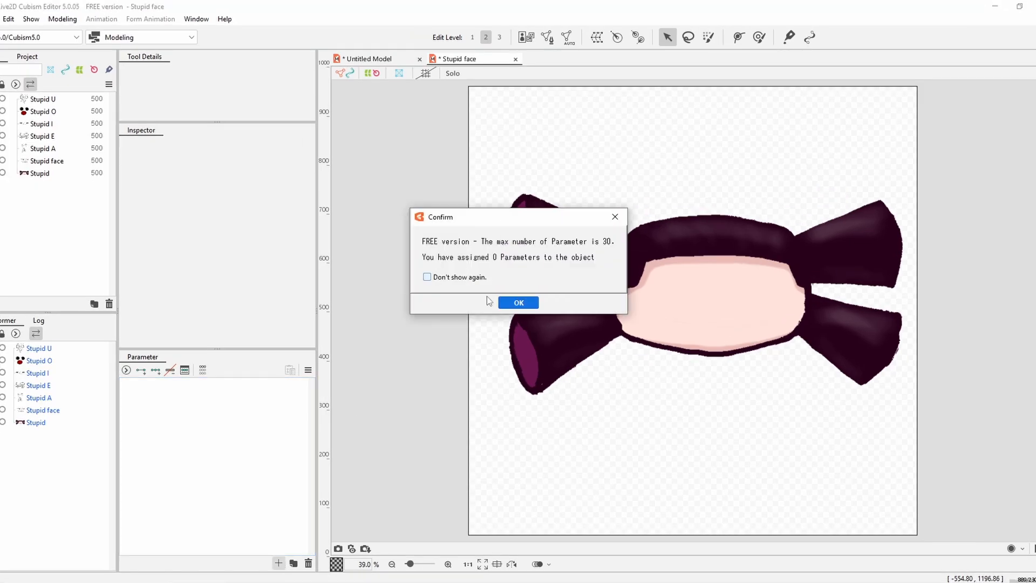
left_click(521, 308)
type("A")
left_click(496, 359)
Add two new parameters named U and E to the Stupid face model.
left_click(279, 563)
left_click(519, 303)
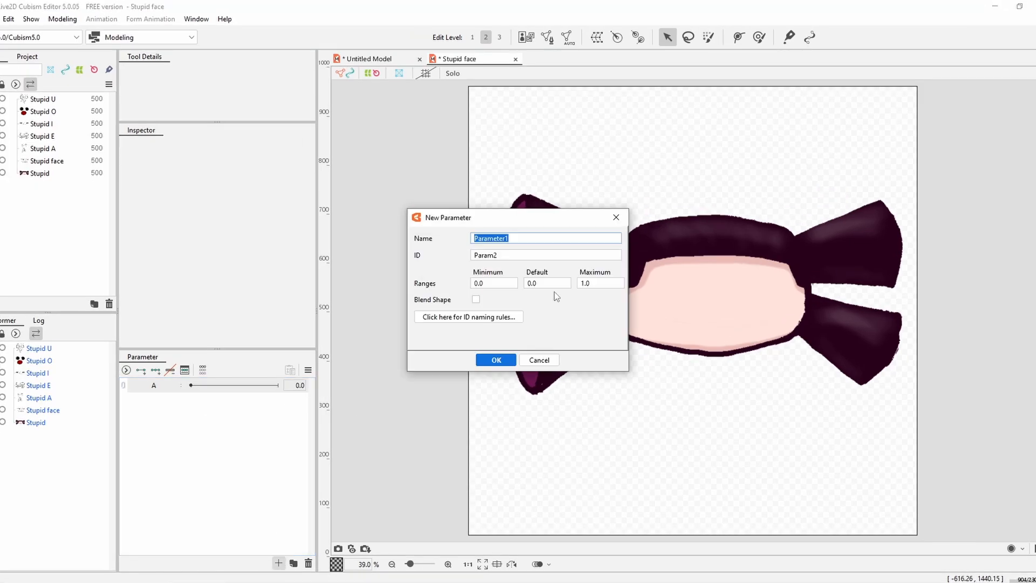
type("U")
left_click(496, 359)
left_click(278, 563)
type("E")
left_click(496, 359)
Add two more parameters named I and O to the model.
left_click(279, 563)
left_click(518, 302)
type("I")
left_click(496, 360)
left_click(278, 563)
type("O")
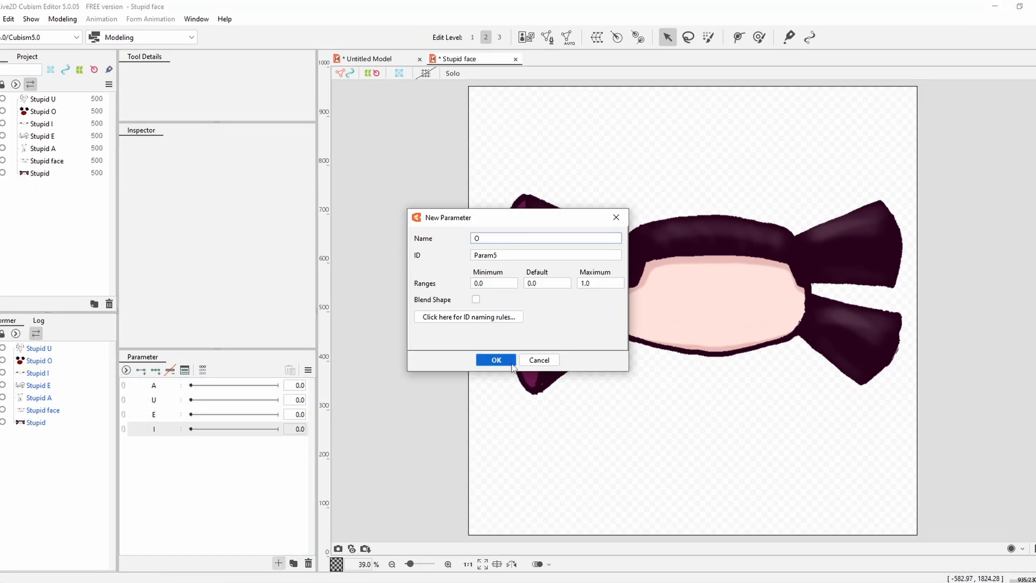
left_click(494, 363)
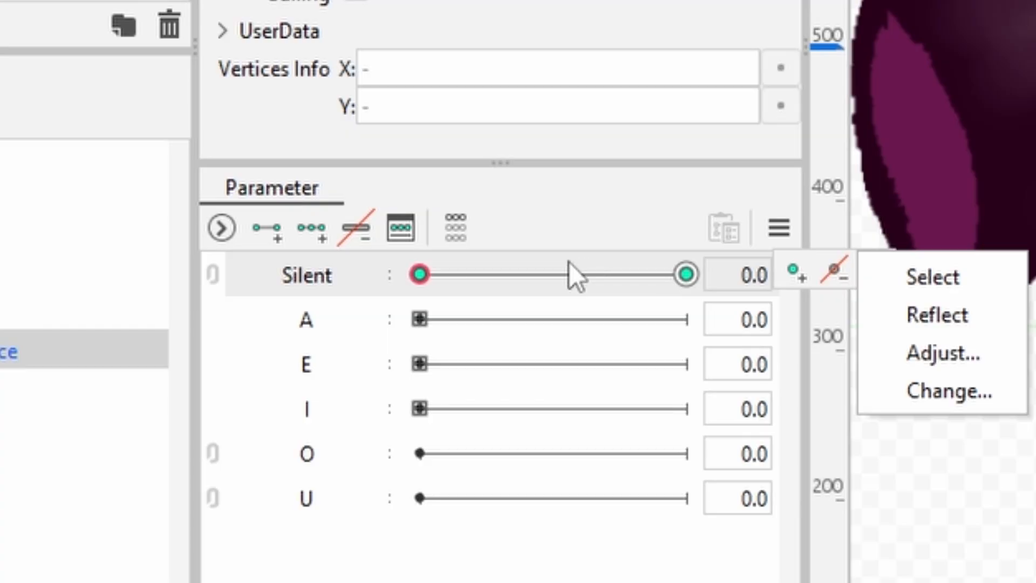
Preview the Silent parameter at 1.0 and check the default value of 1.0 in its settings.
left_click_drag(218, 391, 237, 393)
left_click_drag(626, 274, 688, 273)
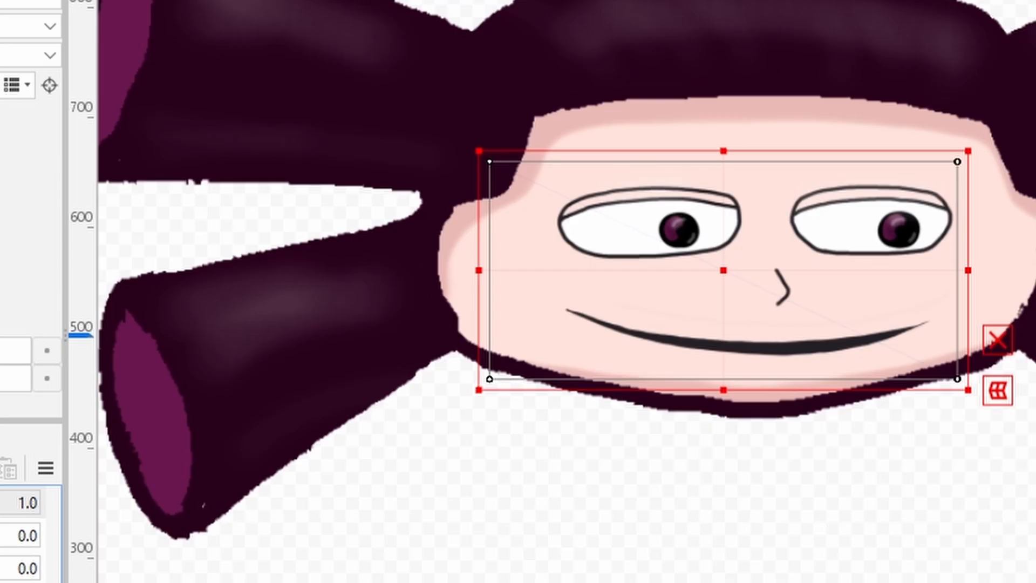
double_click(304, 96)
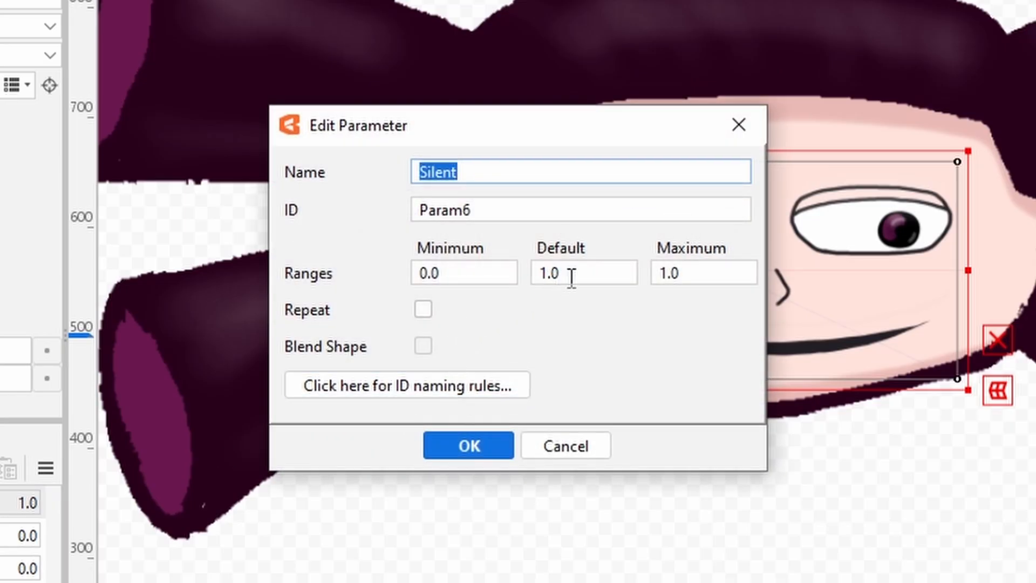
double_click(544, 273)
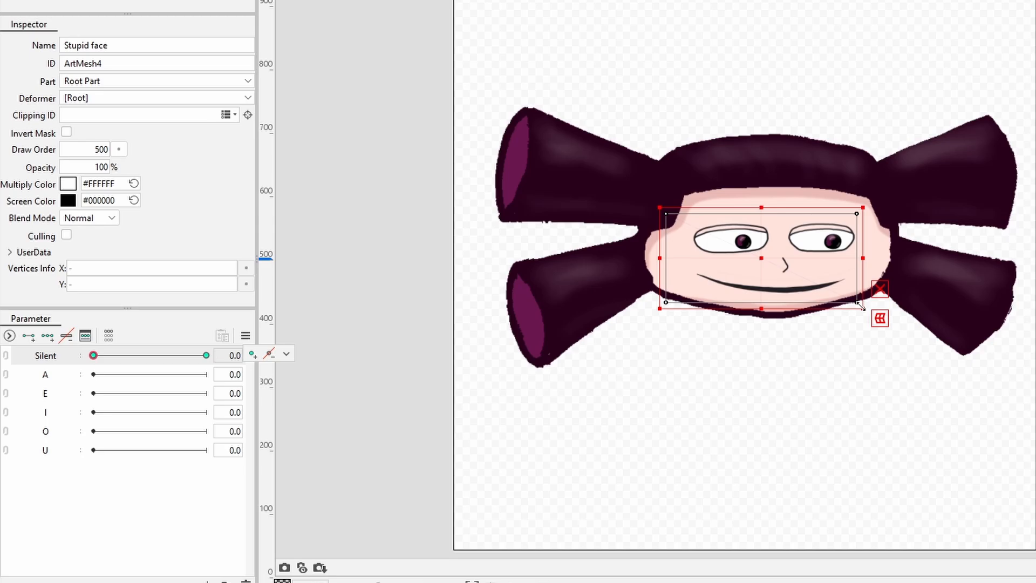
left_click_drag(863, 308, 794, 256)
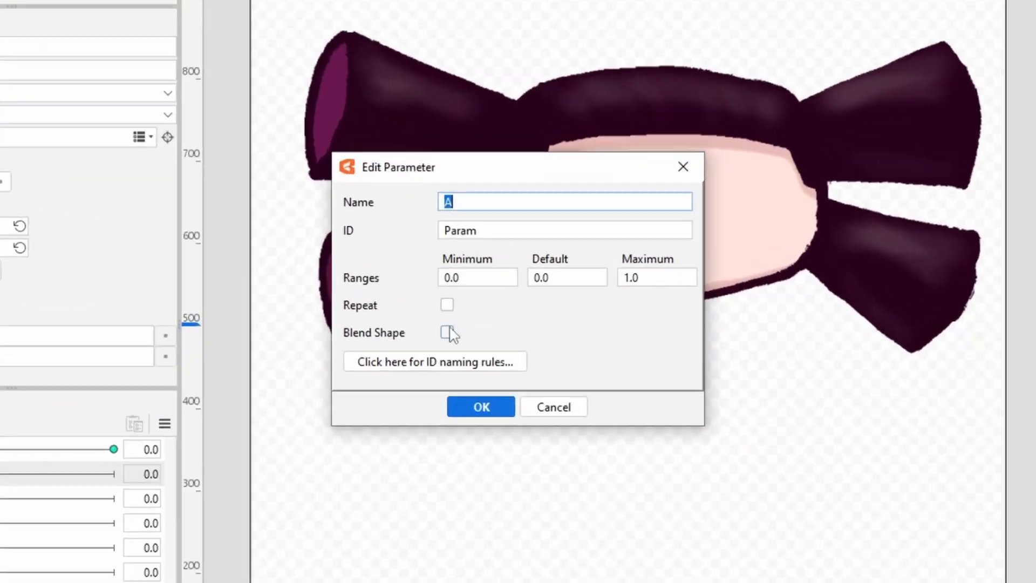
Turn on the Blend Shape option for the A, E and I parameters.
left_click(447, 331)
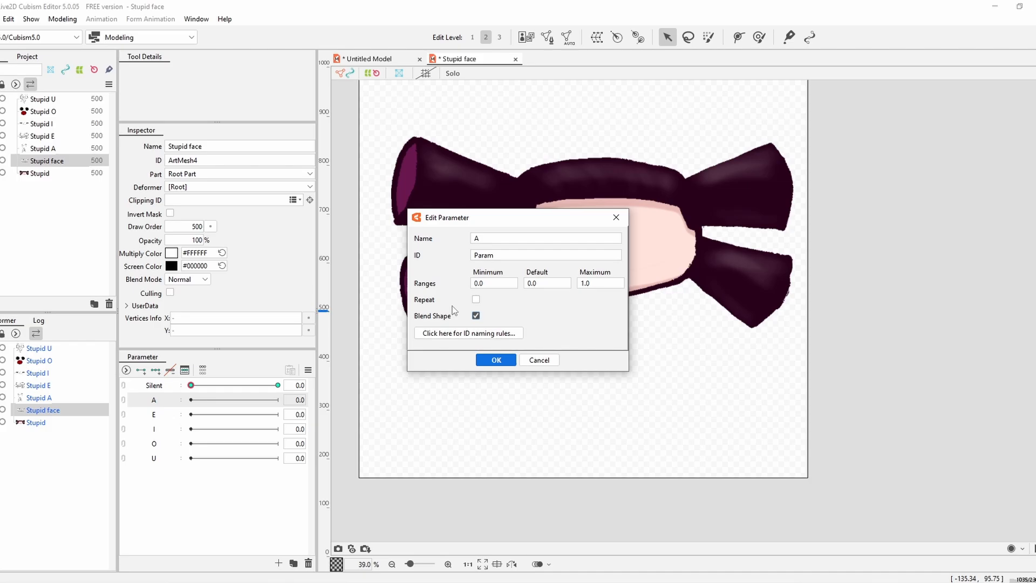
left_click(475, 428)
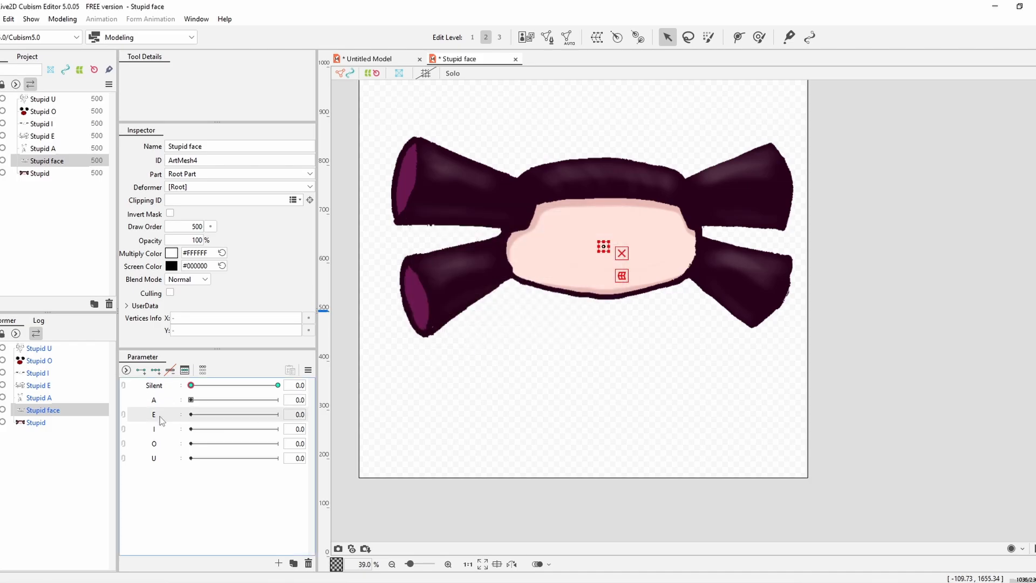
right_click(161, 415)
left_click(199, 425)
left_click(476, 316)
left_click(496, 360)
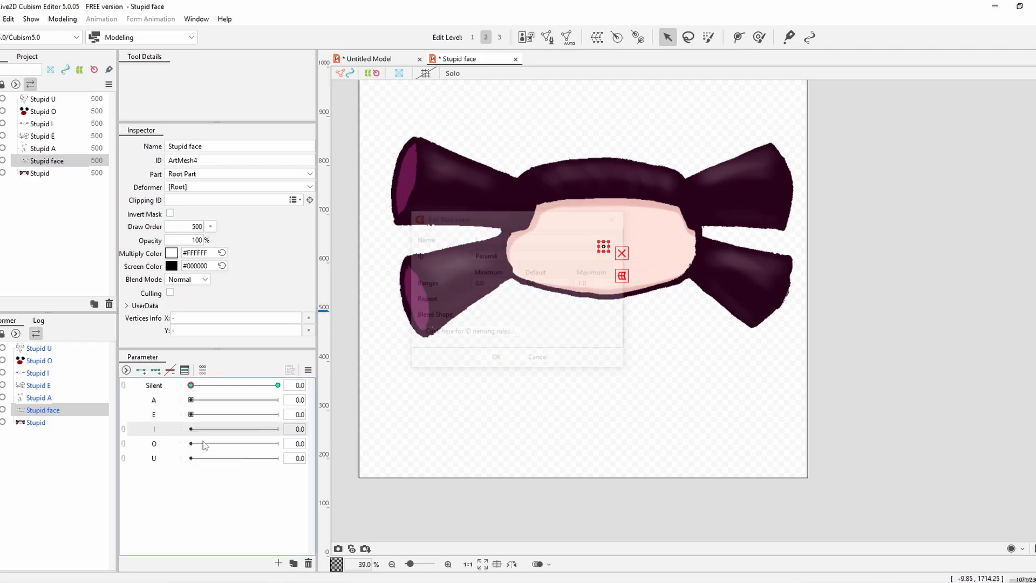
left_click(475, 315)
left_click(496, 360)
Try the Blend Shape option on the O parameter and scrub Silent between its ends to check the face.
right_click(182, 442)
left_click(199, 452)
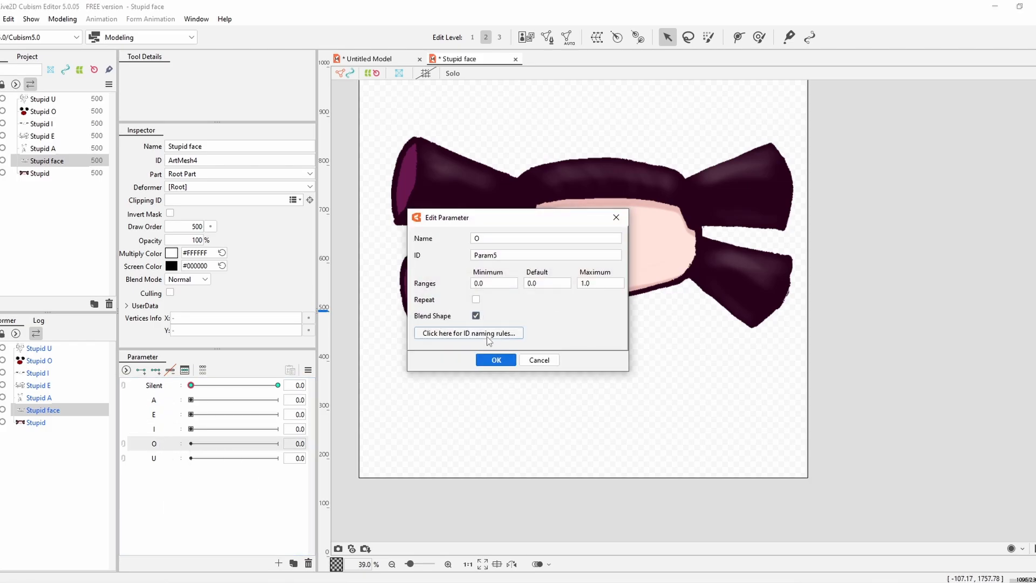
left_click(476, 315)
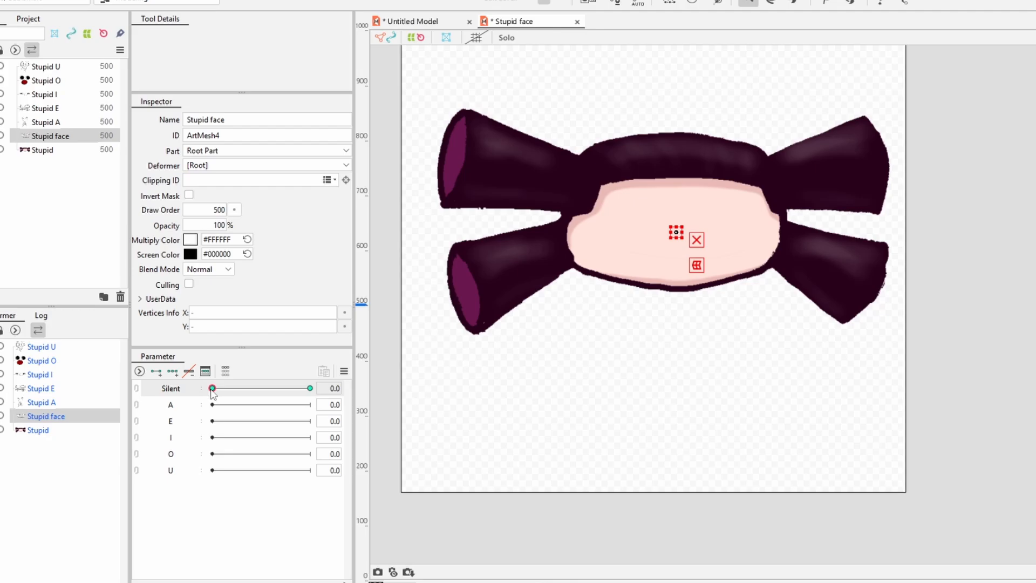
left_click_drag(191, 385, 277, 384)
left_click_drag(341, 391, 252, 380)
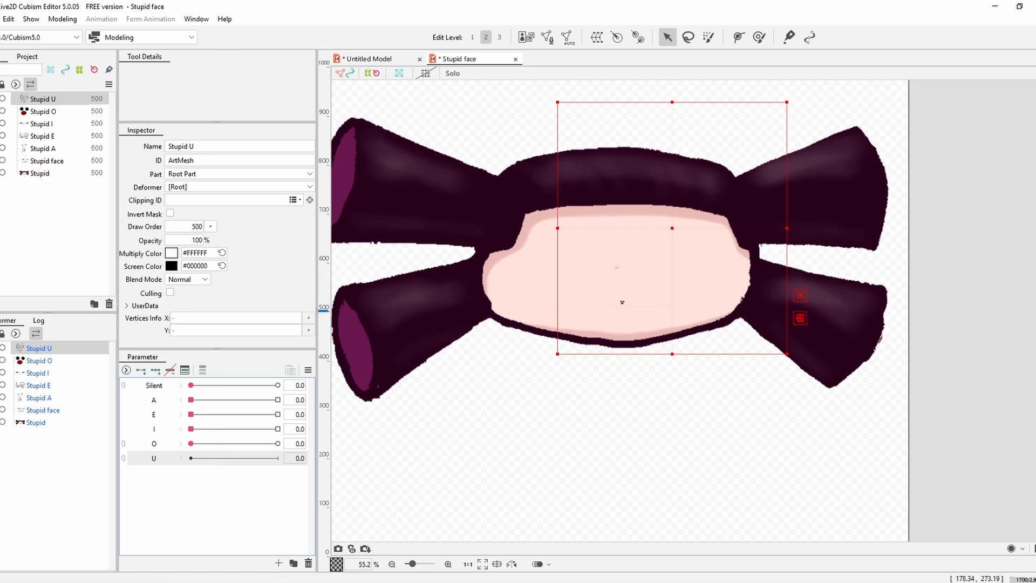
Show Stupid U, key it at both ends of the U parameter and shrink it to a tiny dot at 0.0.
left_click(0, 99)
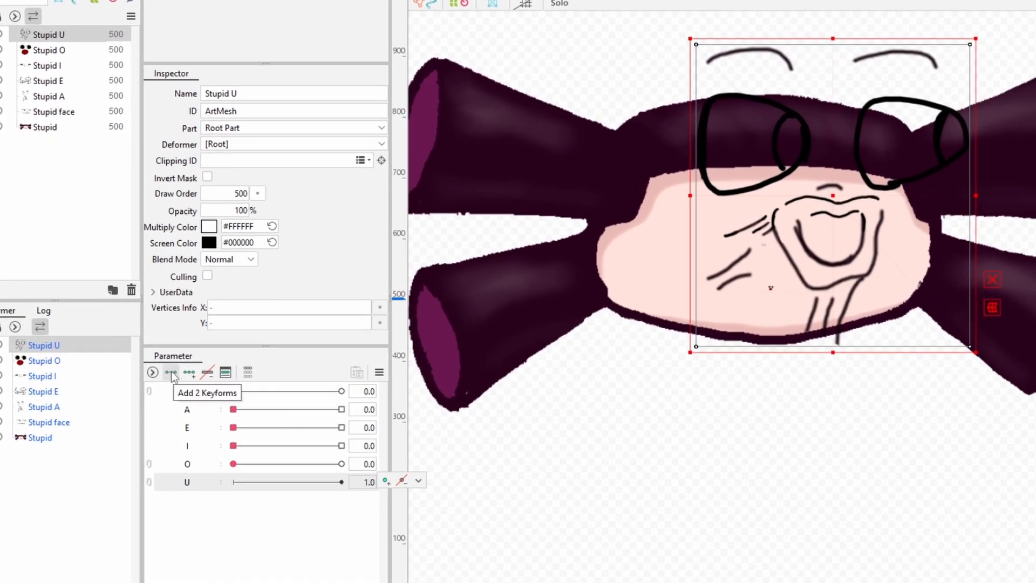
left_click(394, 481)
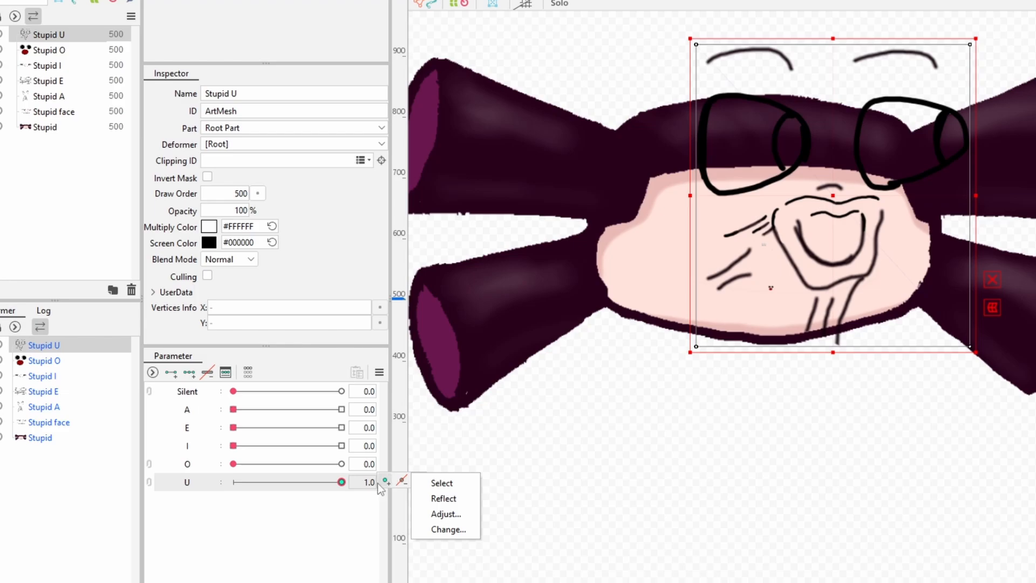
left_click_drag(342, 482, 177, 449)
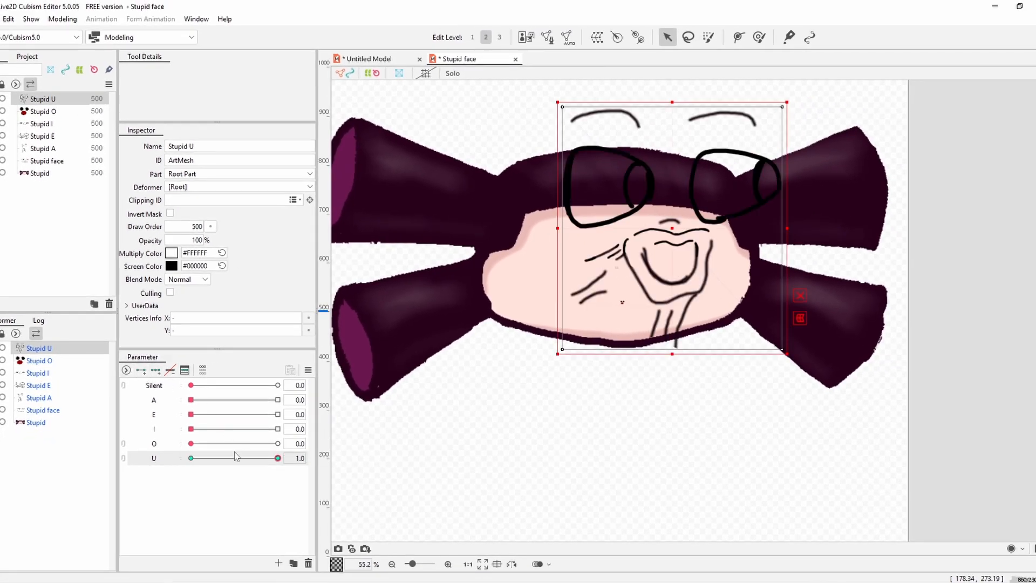
left_click_drag(789, 356, 590, 121)
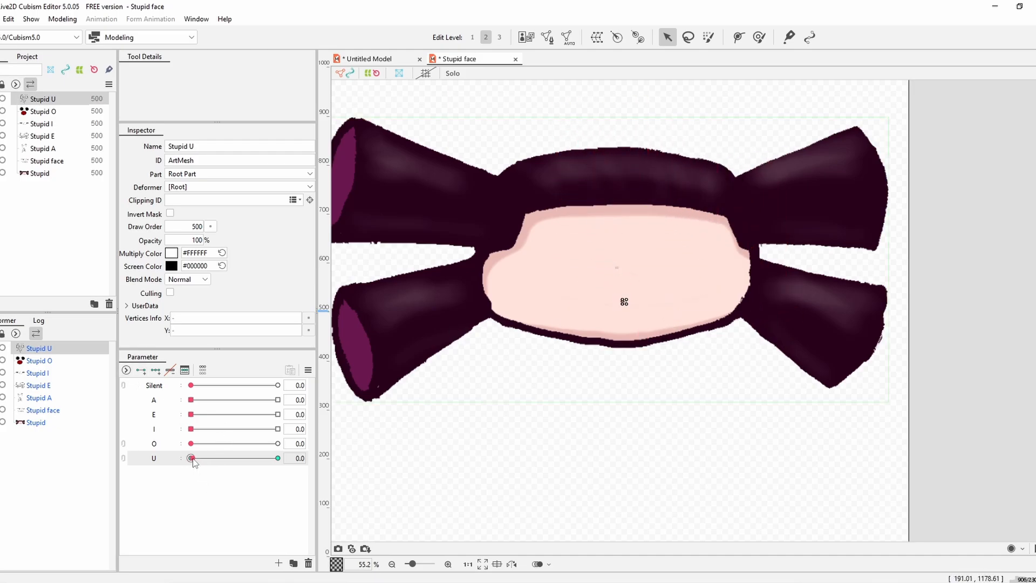
Test the rig by moving the vowel parameters to 1.0 one after another and back to 0.0.
left_click_drag(212, 462, 301, 456)
left_click_drag(191, 444, 300, 427)
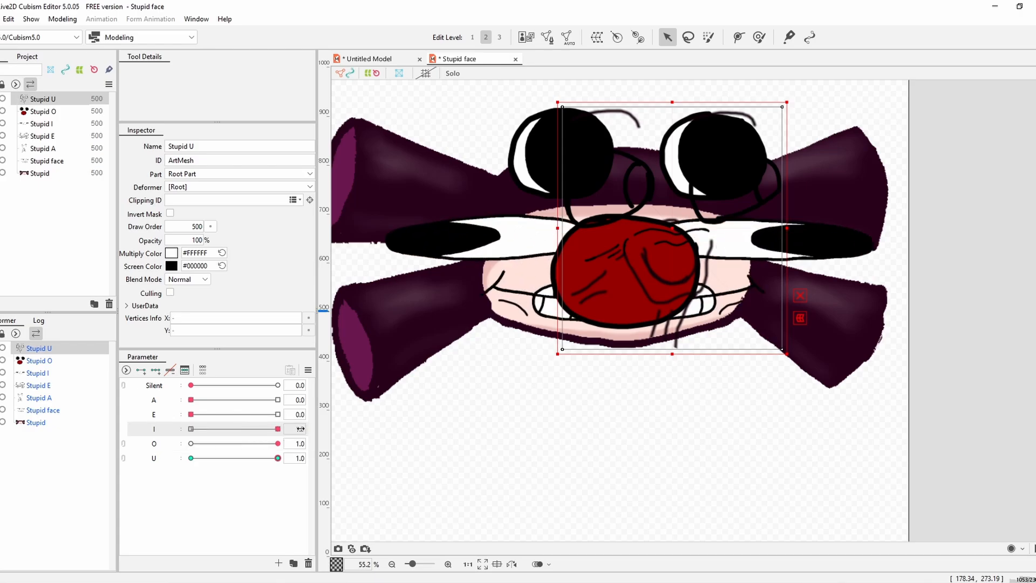
left_click_drag(442, 369, 460, 350)
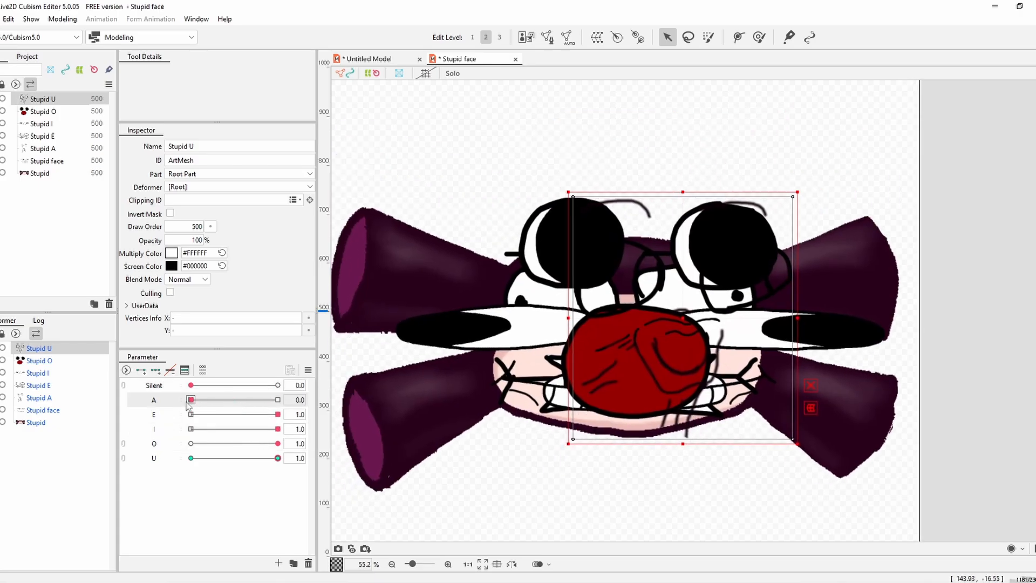
left_click_drag(278, 399, 191, 399)
left_click_drag(277, 414, 191, 429)
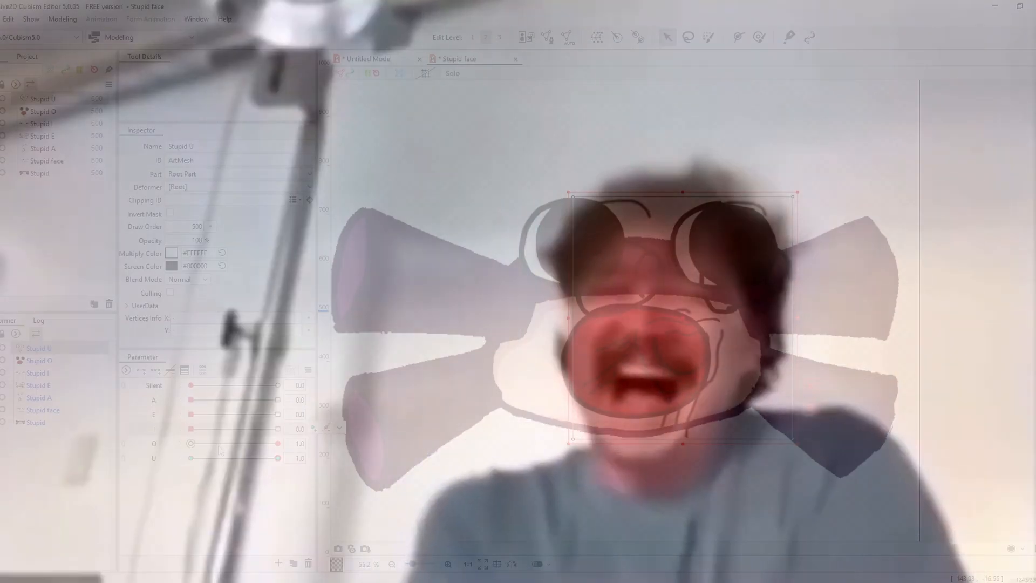
left_click_drag(218, 445, 180, 456)
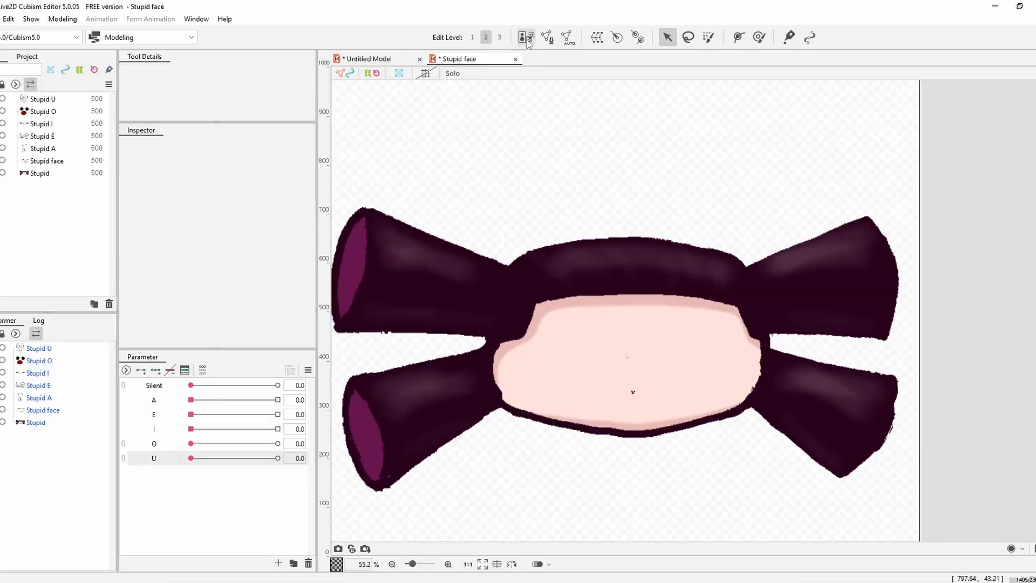
Create the texture atlas TextureAtlas1 at 2048 × 2048 px for the model's images and check their layout.
left_click(526, 38)
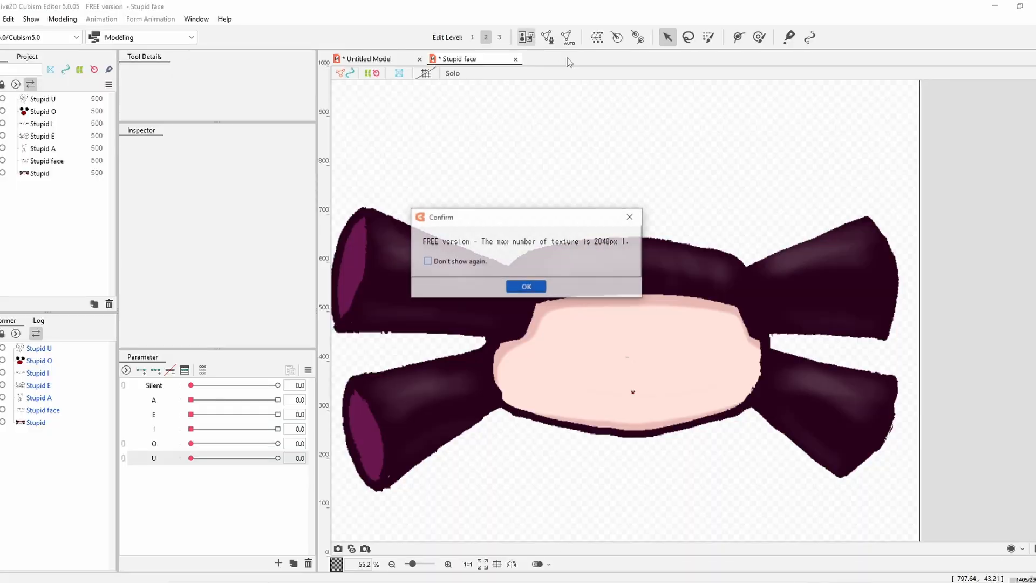
left_click(526, 287)
left_click(501, 287)
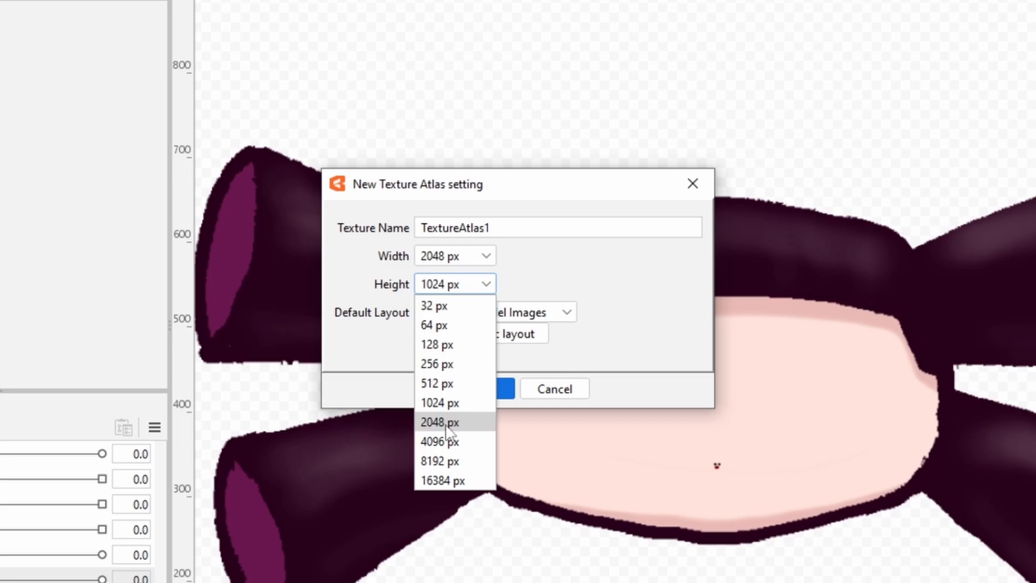
left_click(446, 423)
left_click(483, 387)
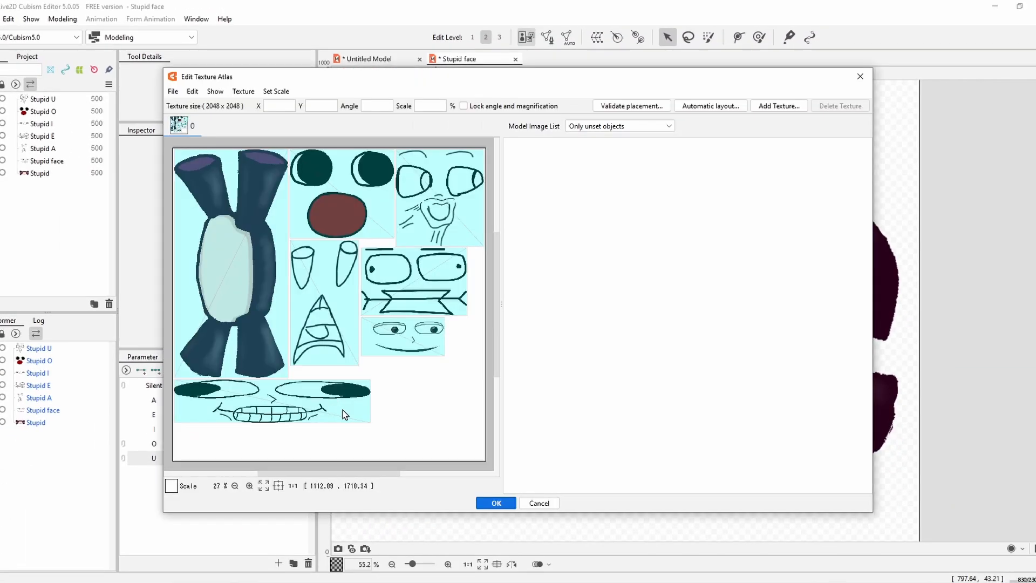
left_click_drag(283, 407, 297, 383)
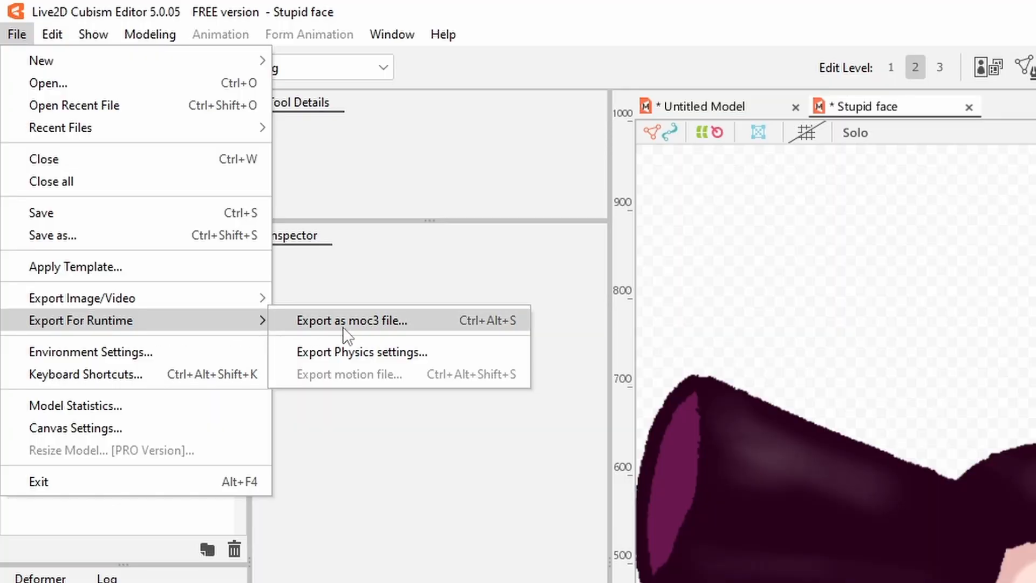
Export the model for runtime as a moc3 file for SDK 5.0 / Cubism5.0 with a 2048 px texture.
left_click(410, 326)
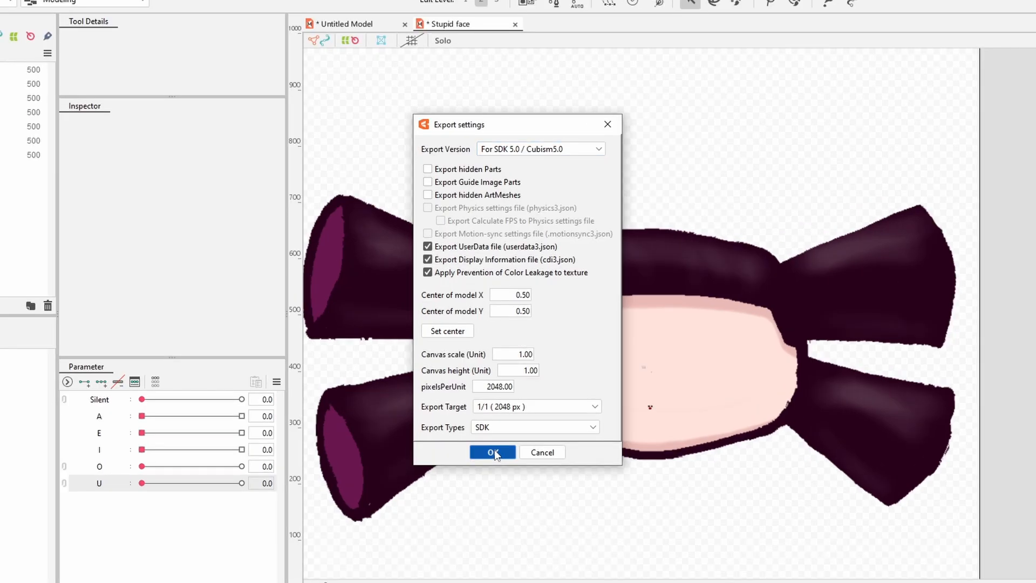
left_click(497, 431)
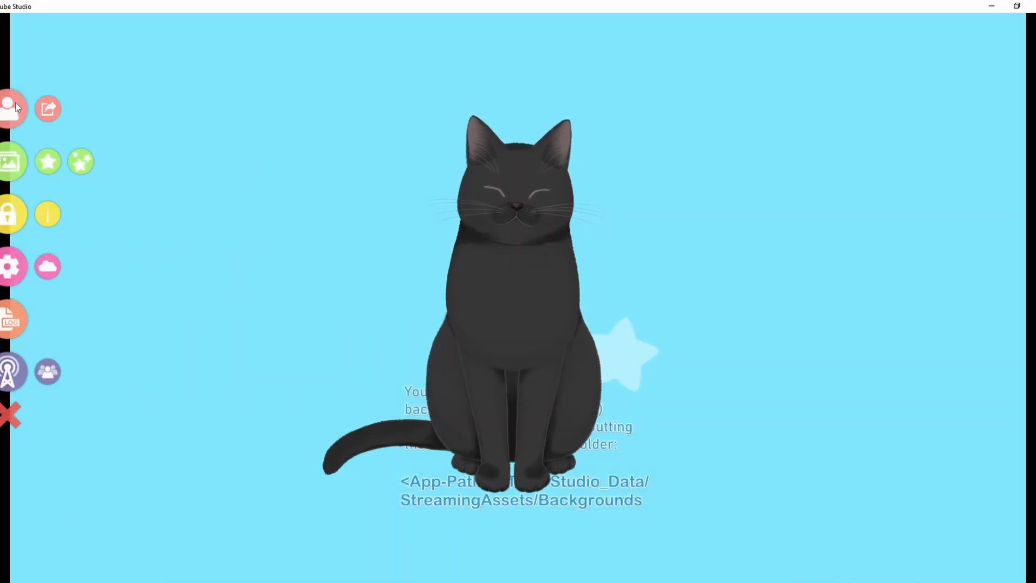
Switch to VTube Studio, import the exported Stupid face as an own model and run Auto Setup for it.
left_click(16, 107)
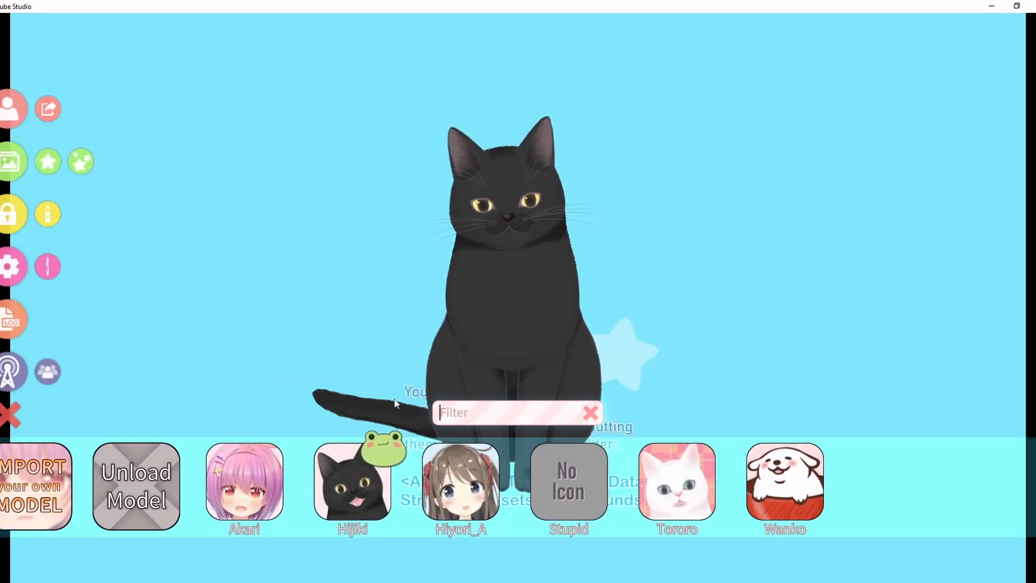
left_click(40, 487)
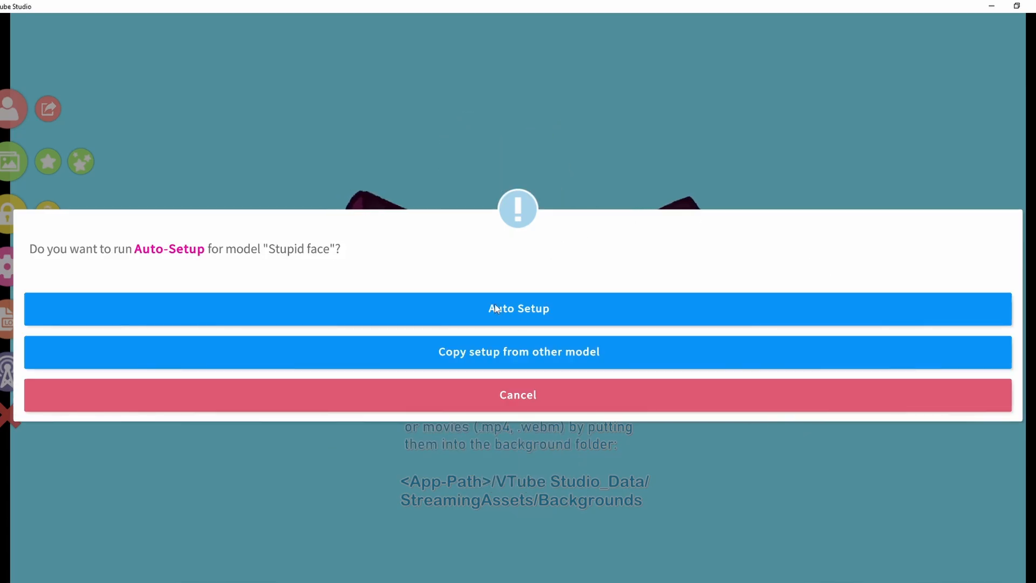
left_click(498, 304)
left_click(668, 305)
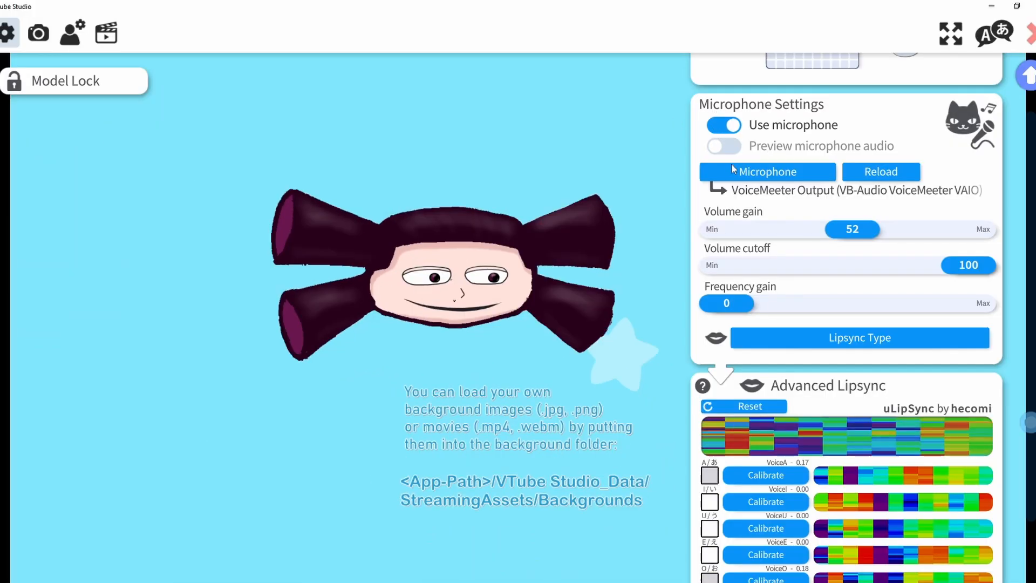
Calibrate the A vowel in the Advanced Lipsync section of the microphone settings.
scroll(815, 242, "down", 3)
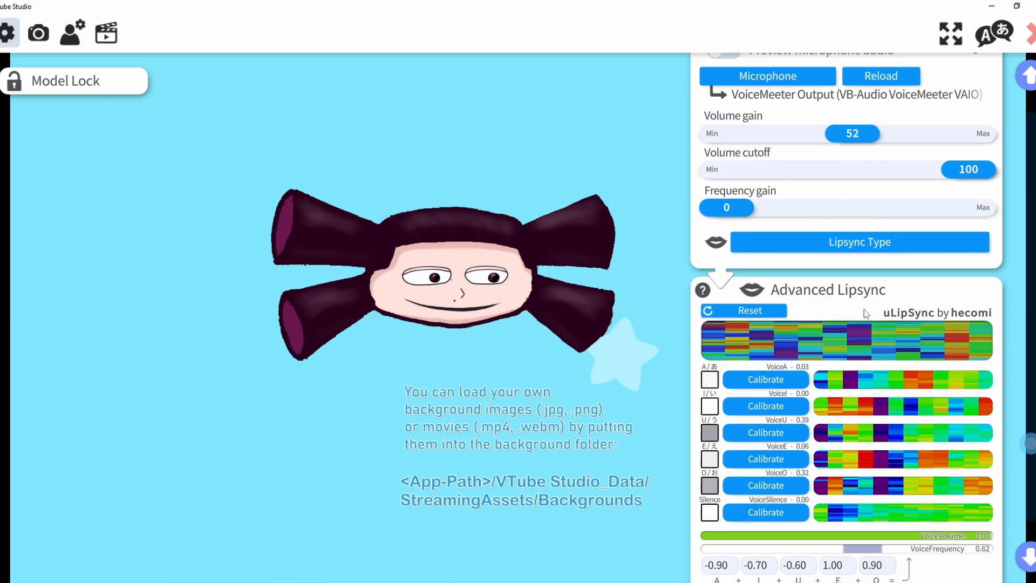
scroll(827, 308, "down", 3)
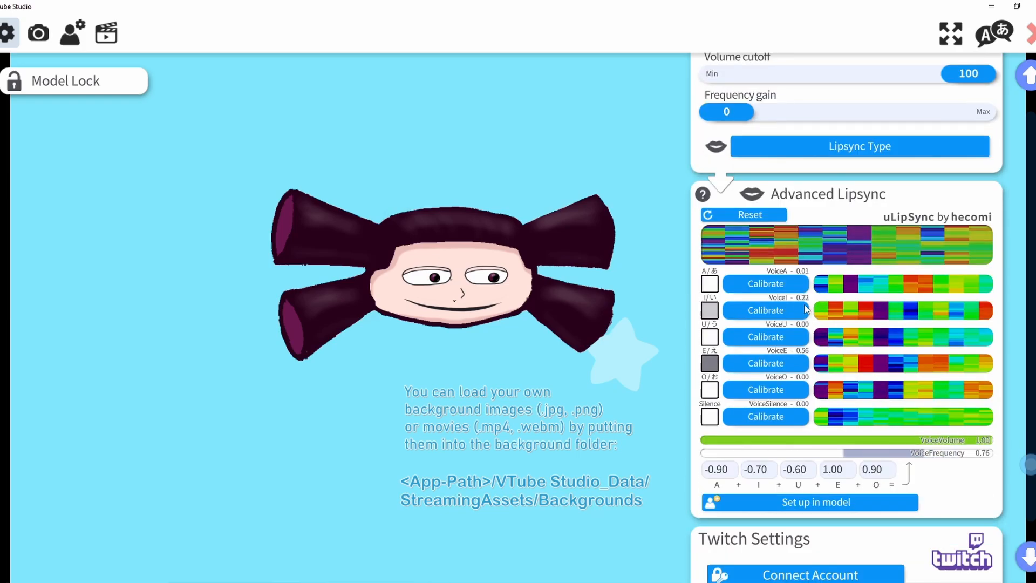
left_click(784, 284)
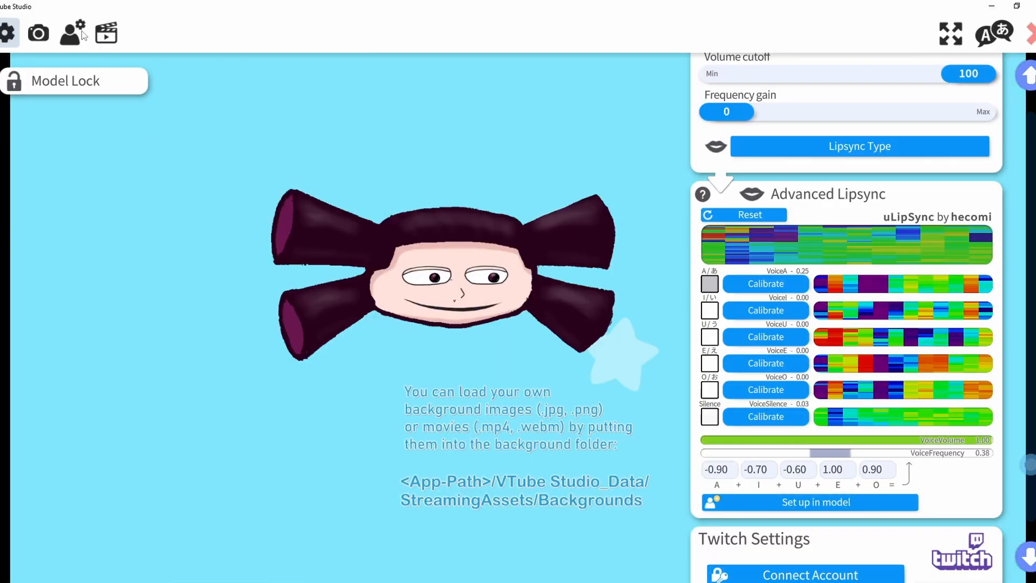
Assign VoiceA as the input face tracking parameter of an empty parameter mapping in the model settings.
left_click(72, 34)
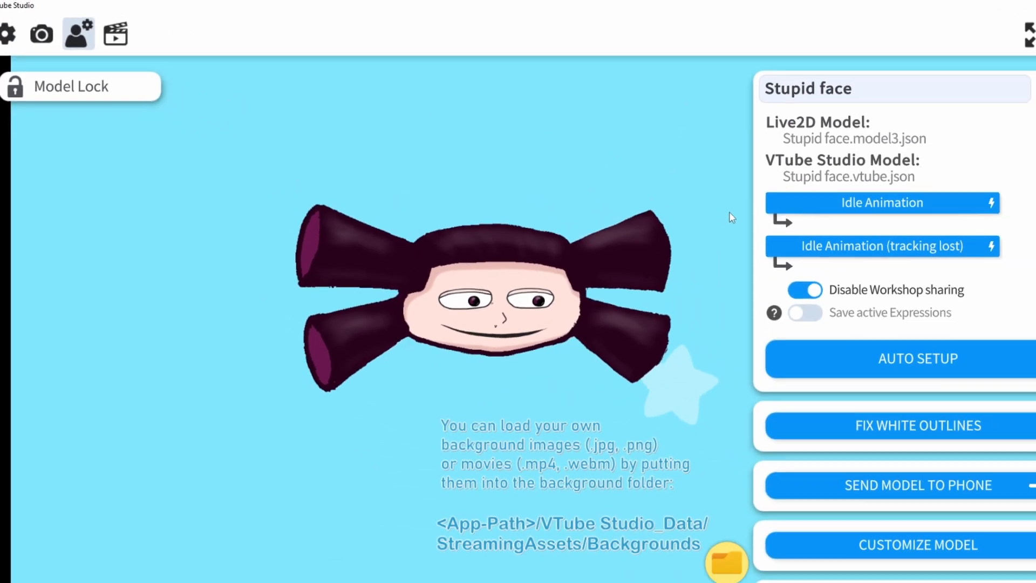
scroll(850, 533, "down", 15)
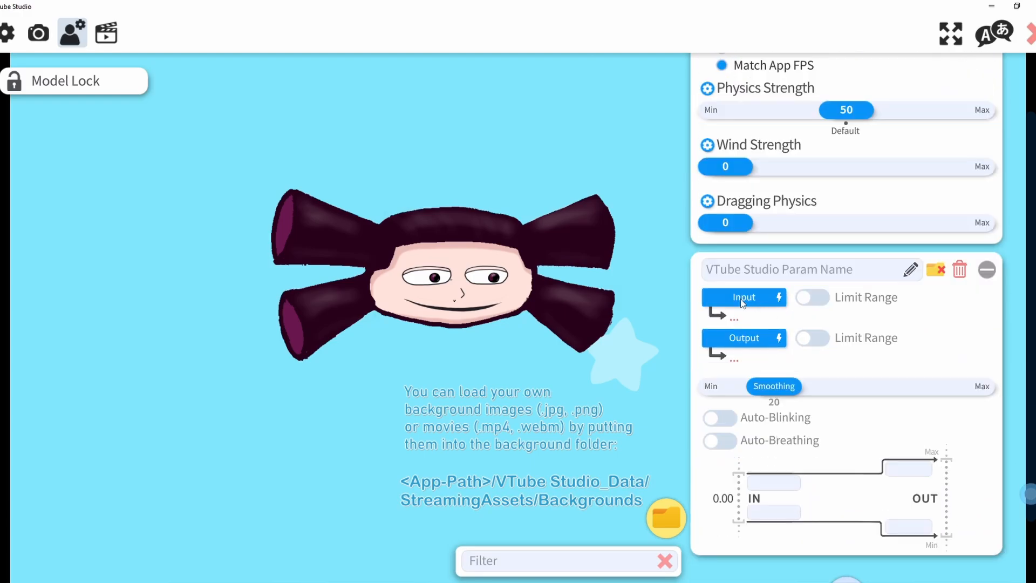
left_click(740, 302)
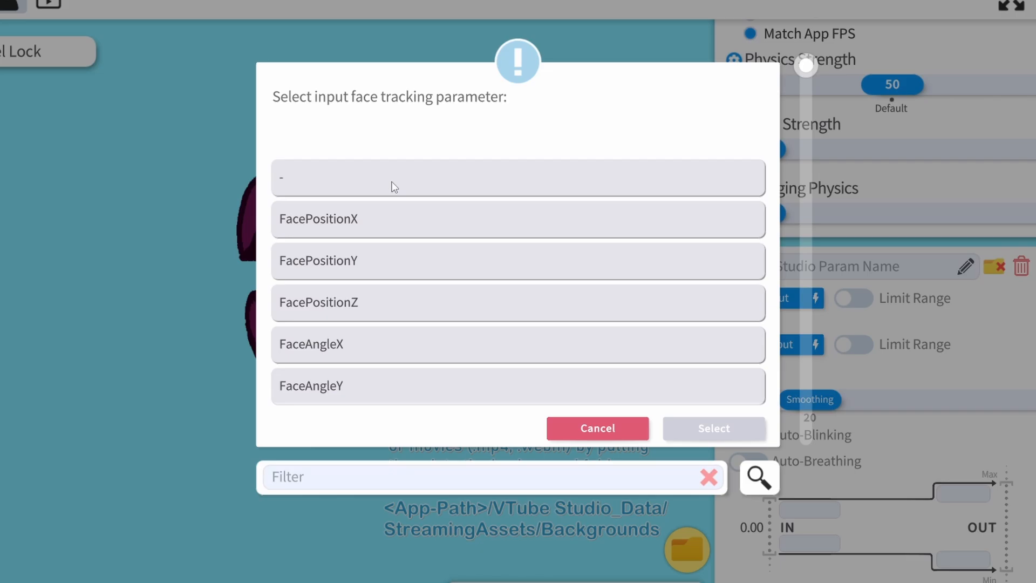
type("ea")
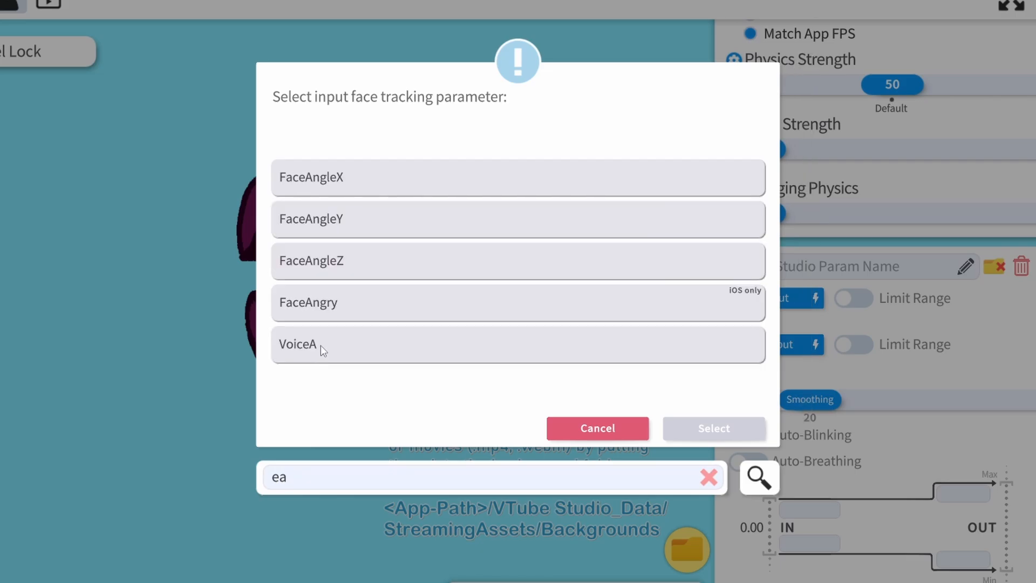
left_click(335, 351)
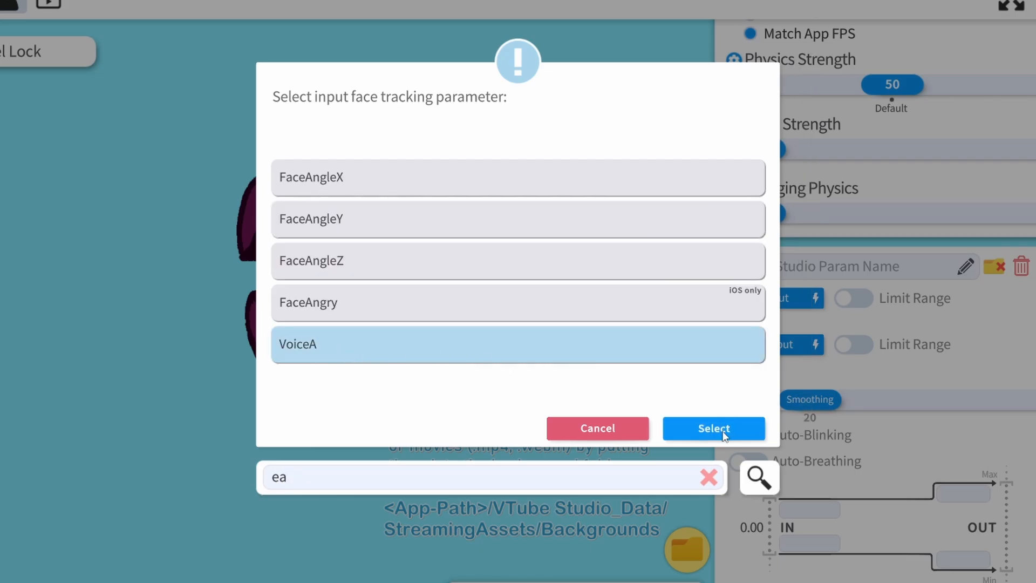
left_click(724, 435)
Assign the Live2D parameter A as the output for VoiceA and parameter E as the output for VoiceE.
left_click(801, 344)
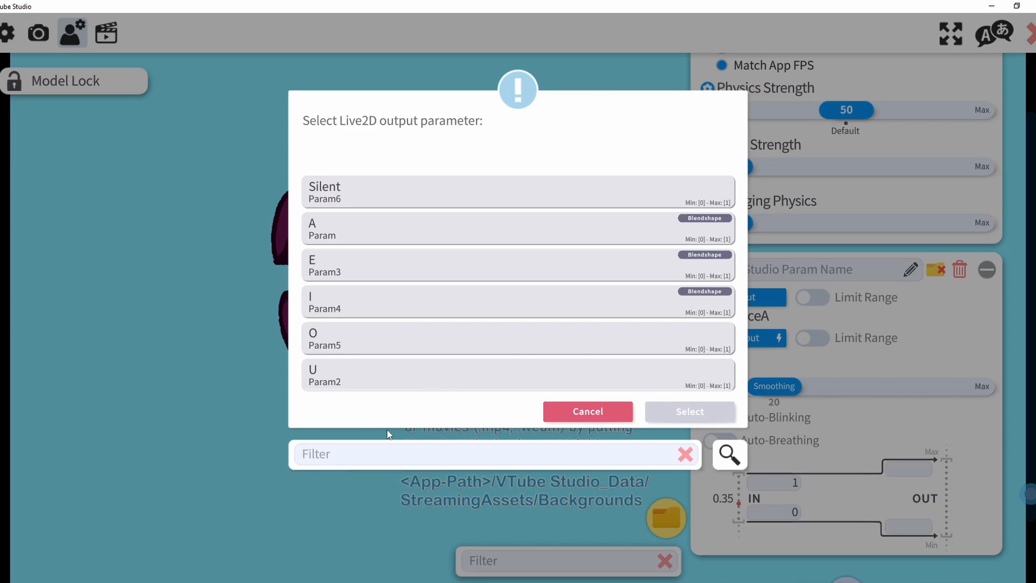
left_click(344, 228)
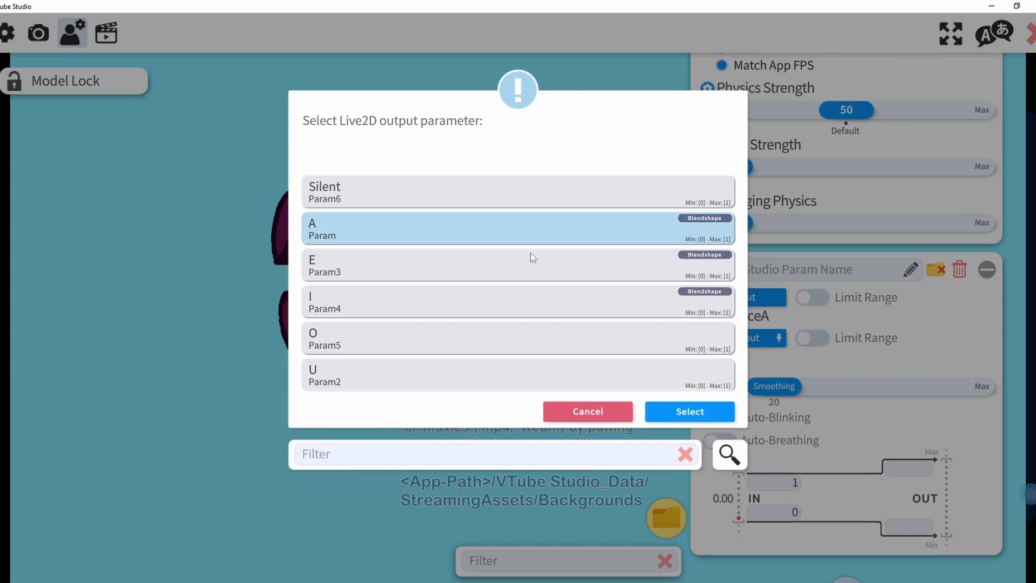
left_click(689, 411)
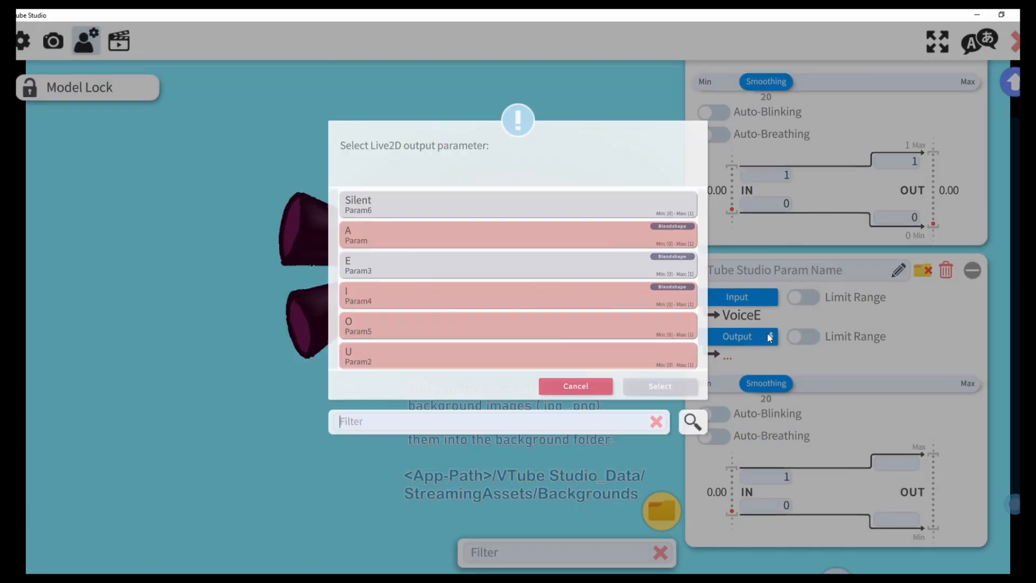
left_click(396, 271)
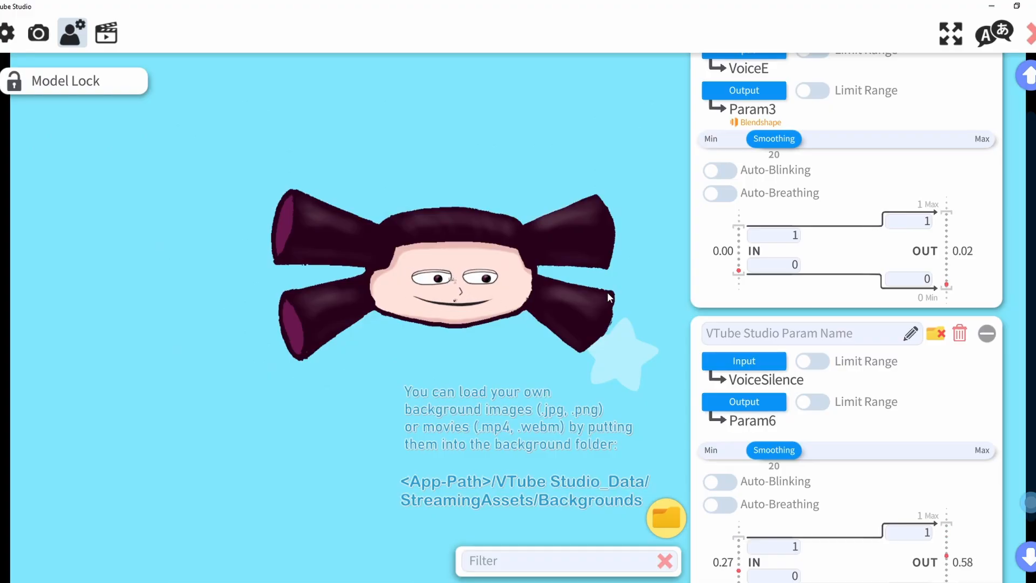
Examine the voice-driven vowel faces up close, restore the model's size and move it higher in the scene.
scroll(468, 310, "up", 10)
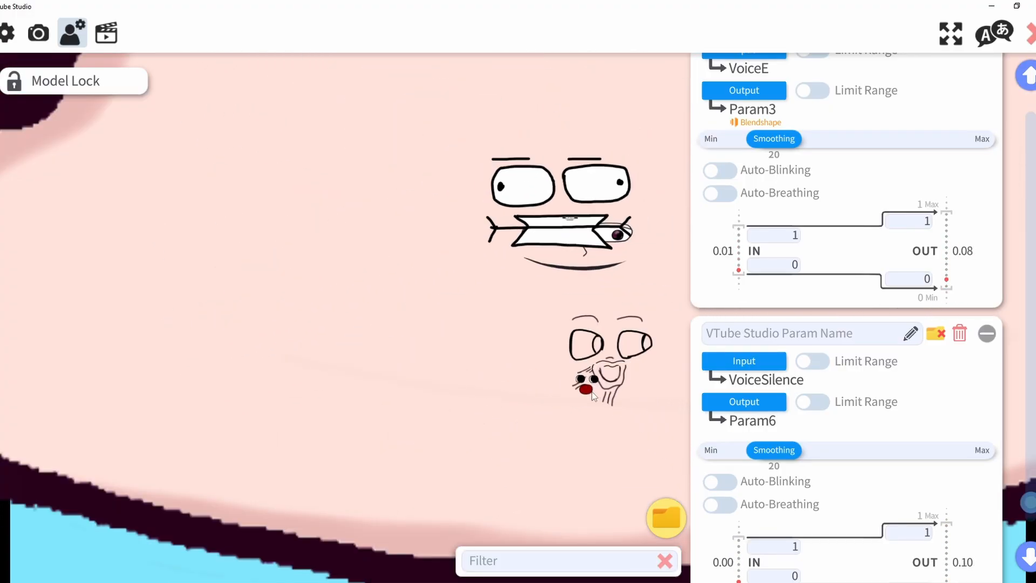
scroll(592, 398, "down", 8)
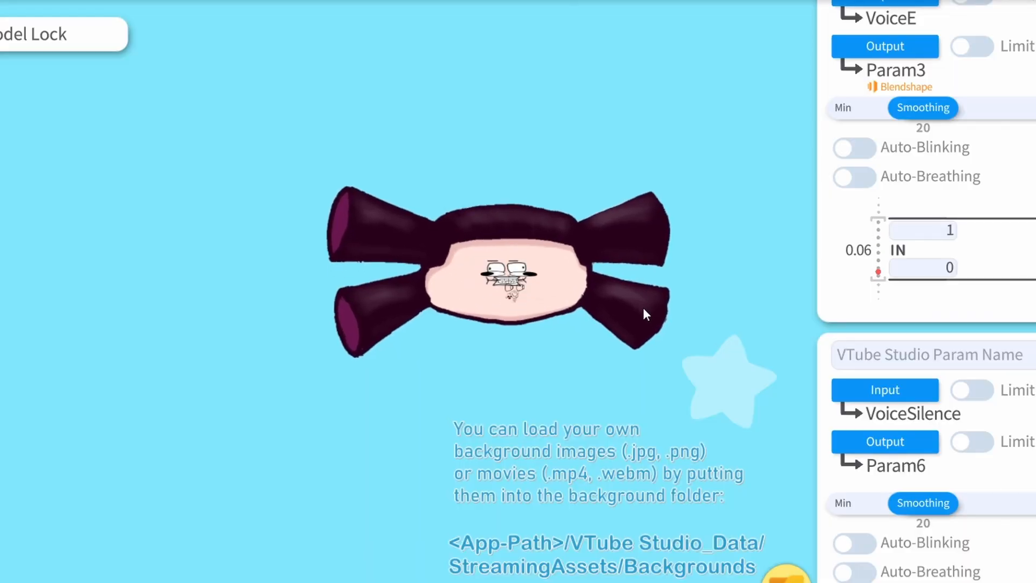
left_click_drag(643, 308, 623, 170)
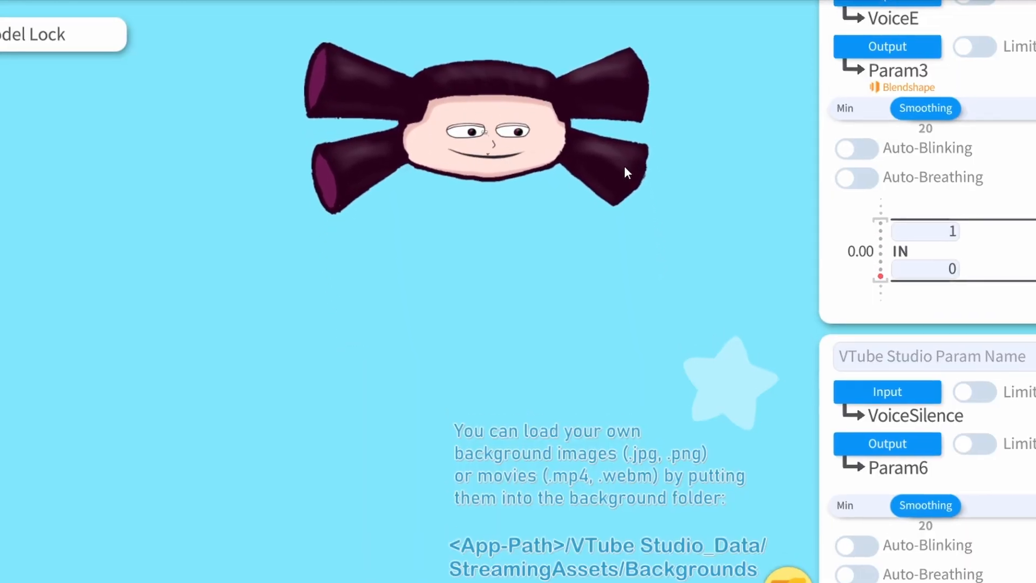